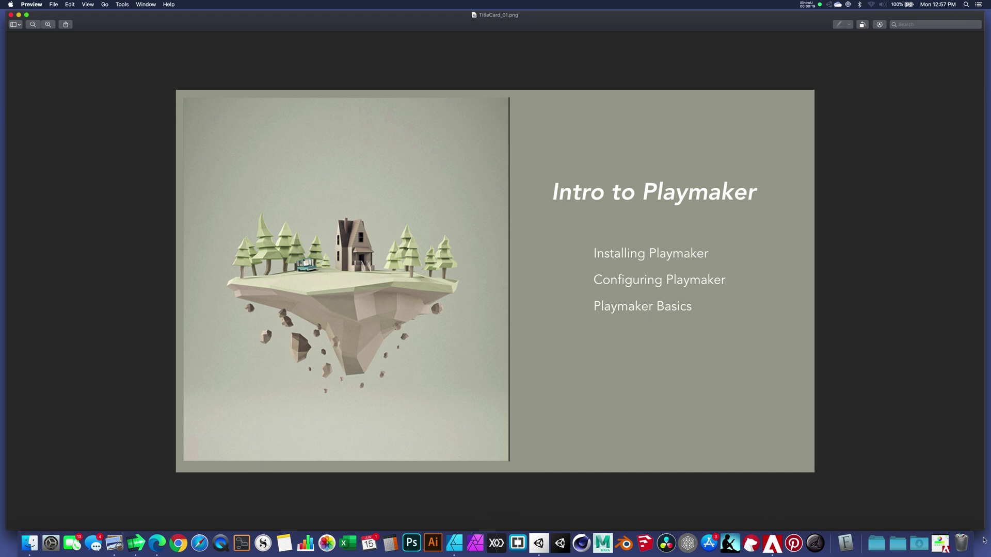
- Close the title card image, review the Unity versions installed in Unity Hub, and return to the project list
key(super+q)
click(572, 337)
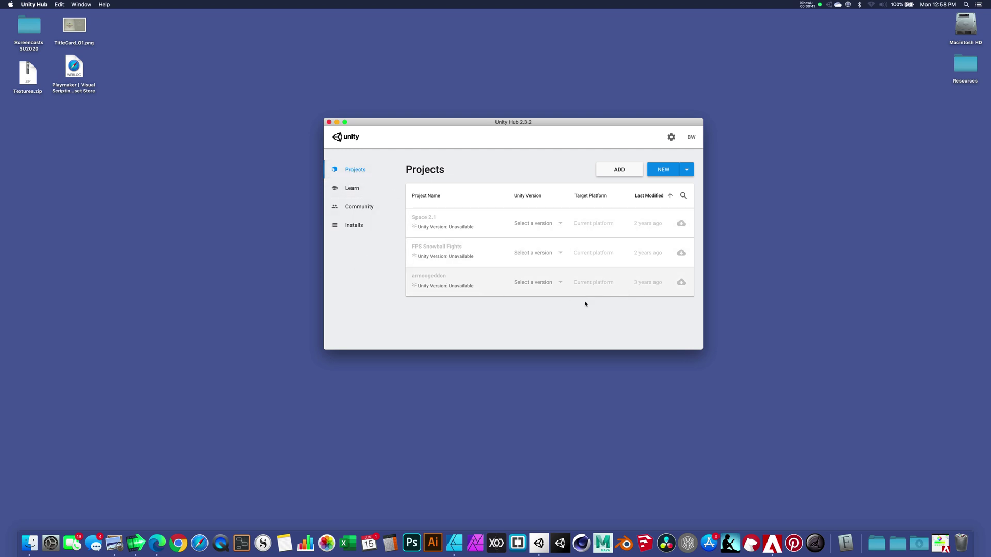
click(351, 226)
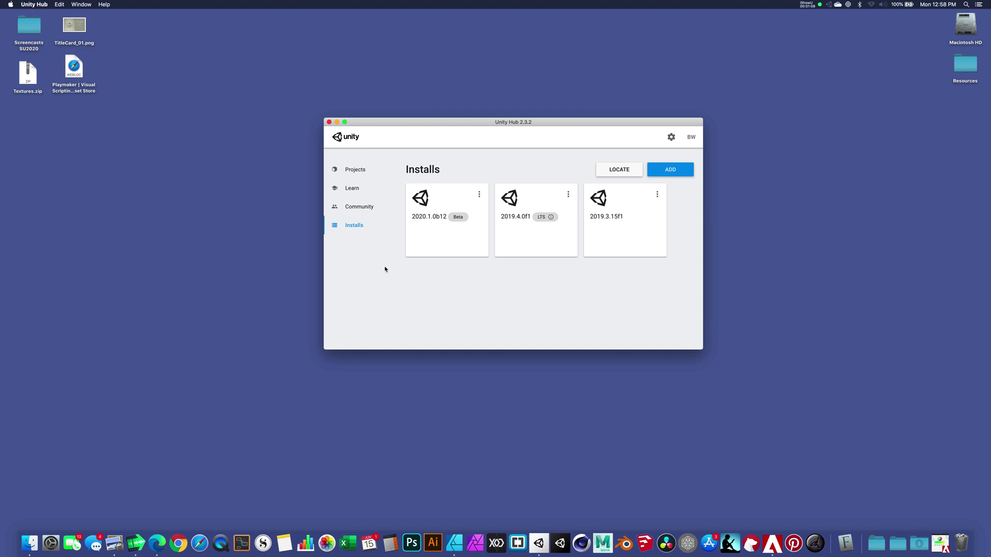
click(355, 170)
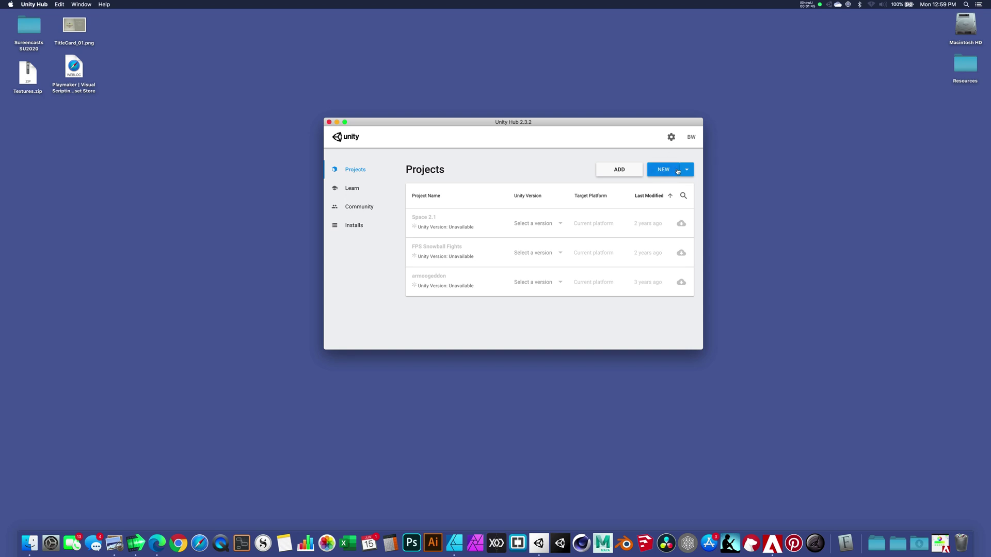
- Create a 3D project named Playmaker Test with Unity 2019.3.15f1
click(687, 173)
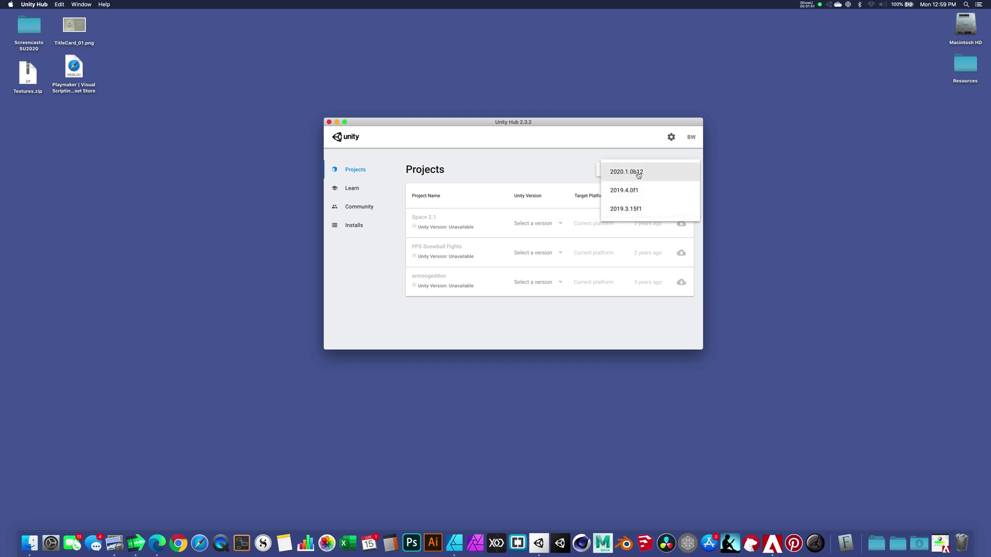
click(625, 210)
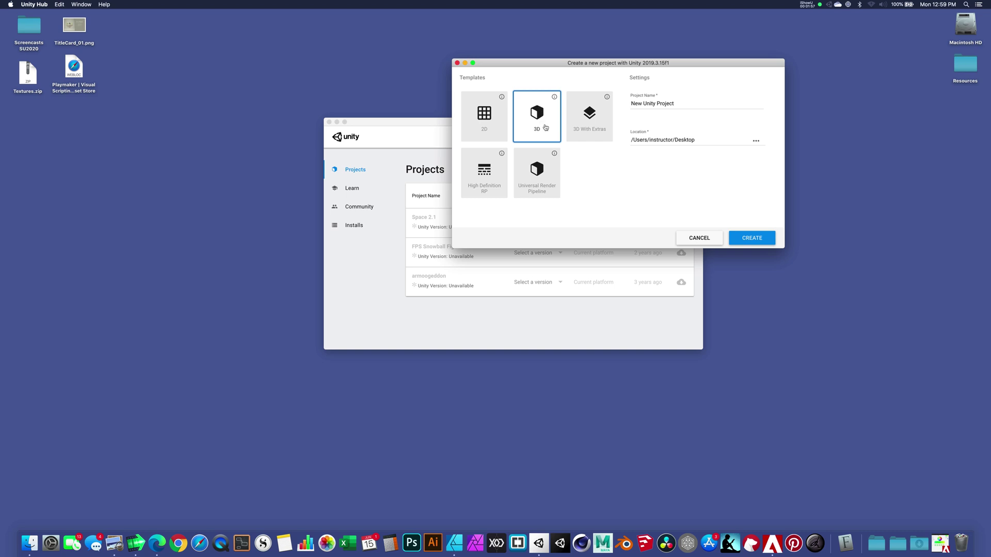
triple_click(664, 103)
text(Playmaker Test)
click(755, 240)
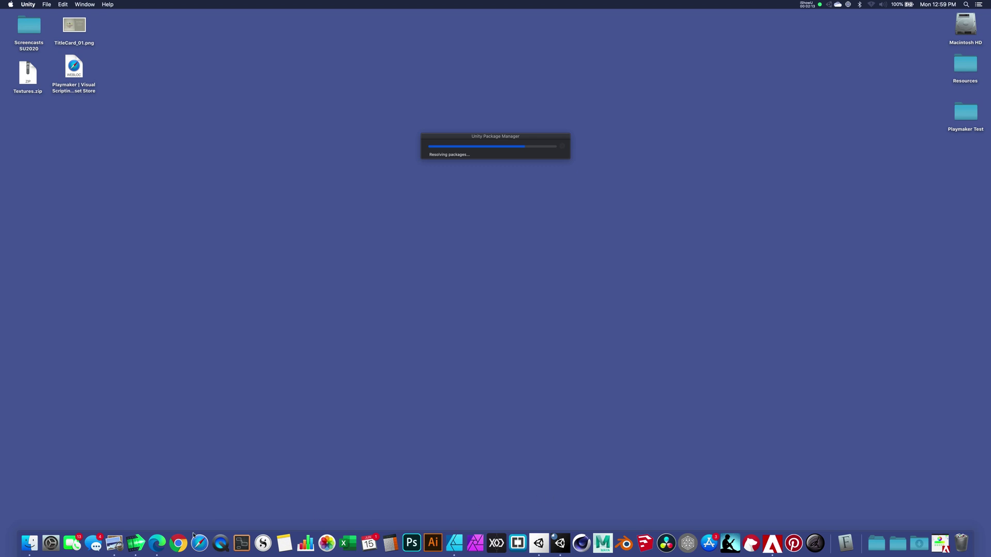
- Switch to Microsoft Edge and look through the purchased items under My Assets in the Unity Asset Store
click(157, 543)
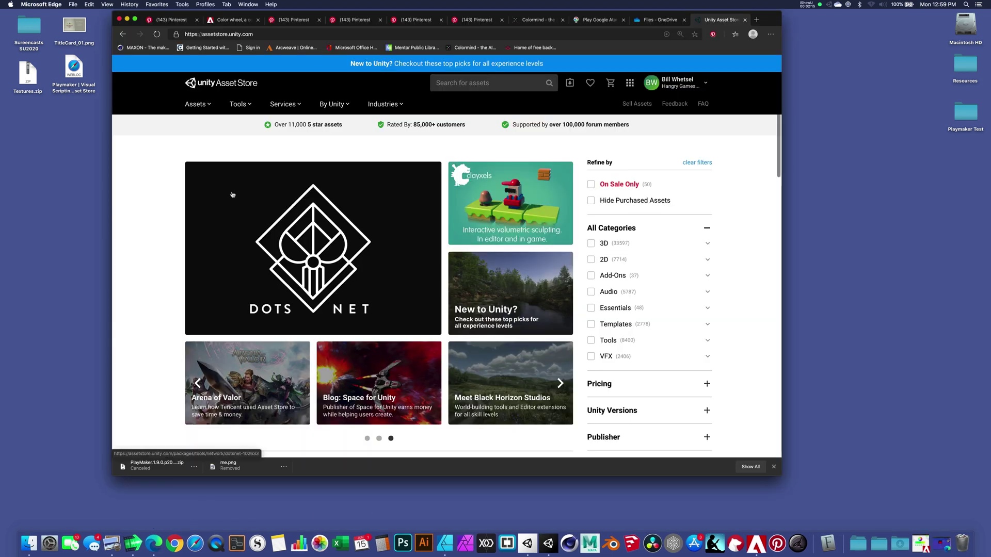
click(255, 33)
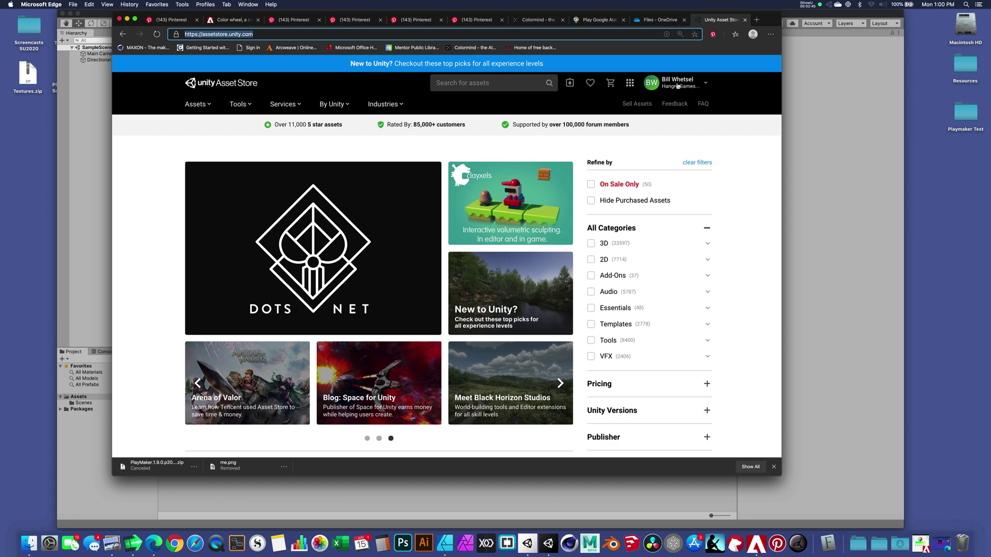
click(570, 84)
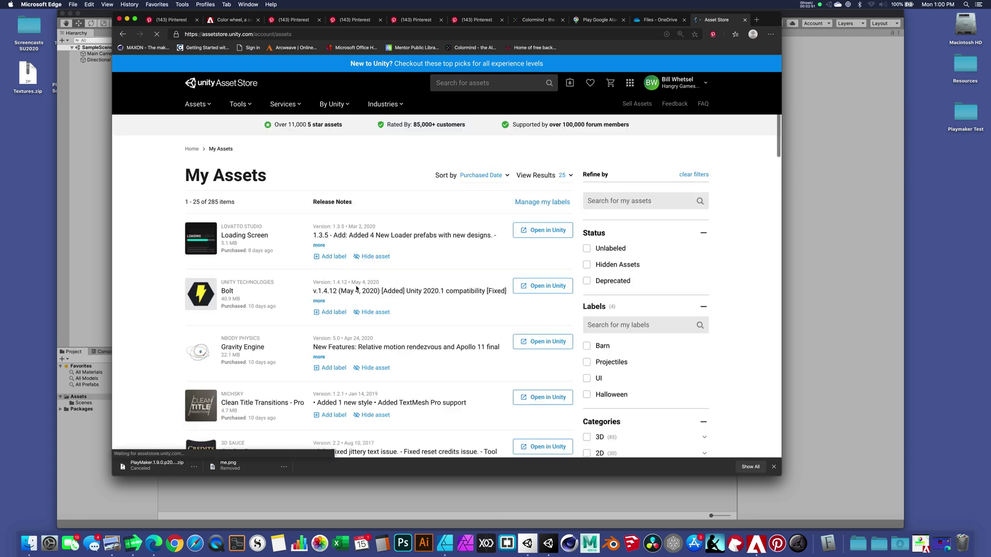
scroll(361, 283, down, 10)
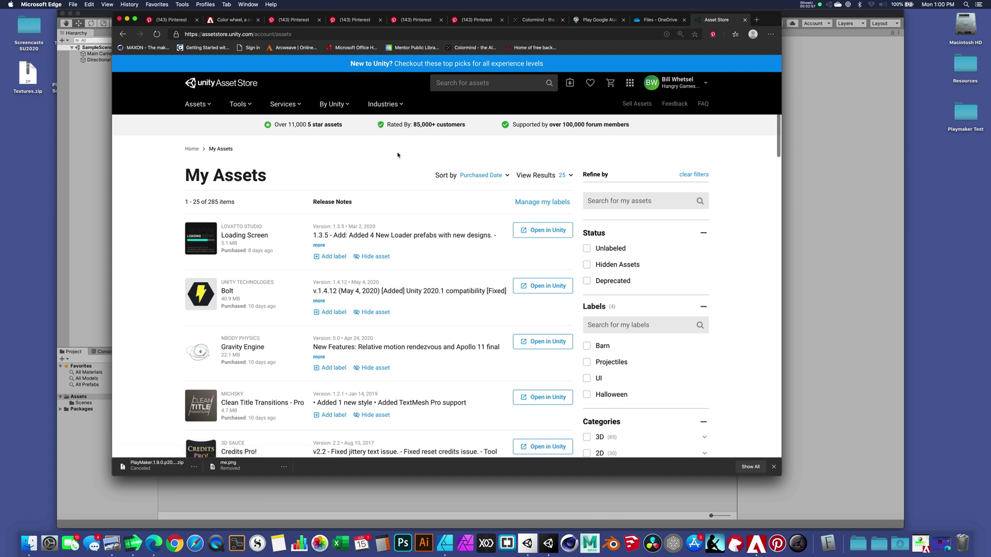
- Search the Asset Store for playmaker and open the product page of Playmaker by Hutong Games LLC
click(471, 88)
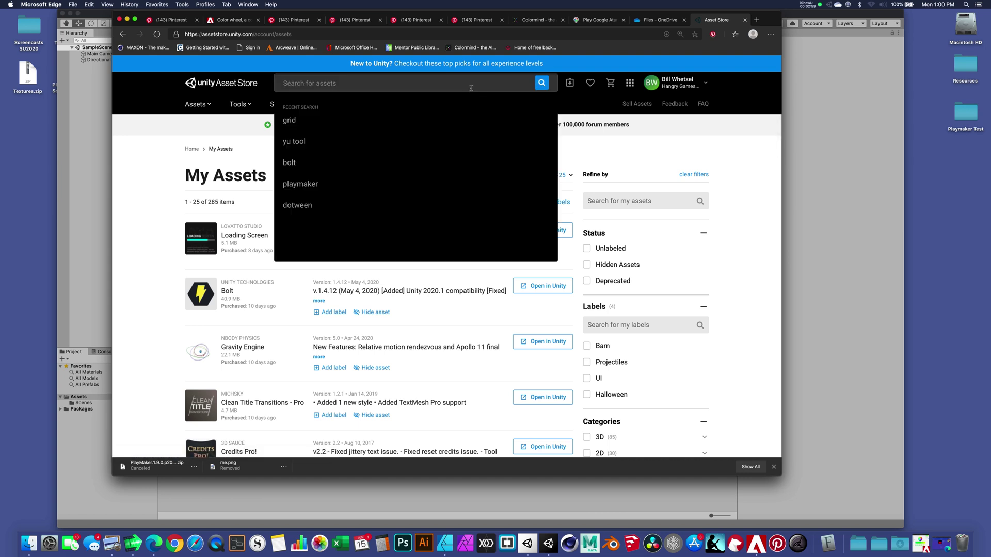
text(playmaker)
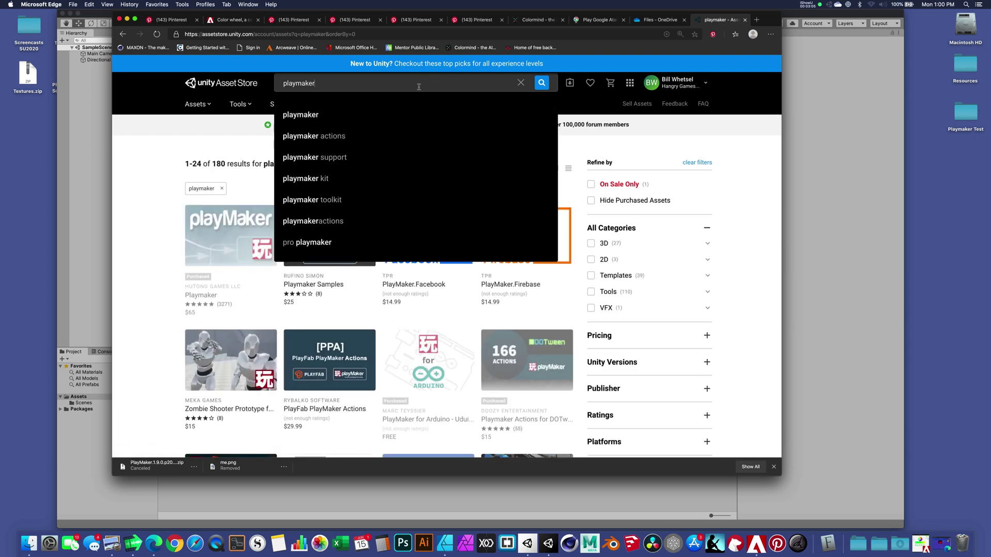
key(Escape)
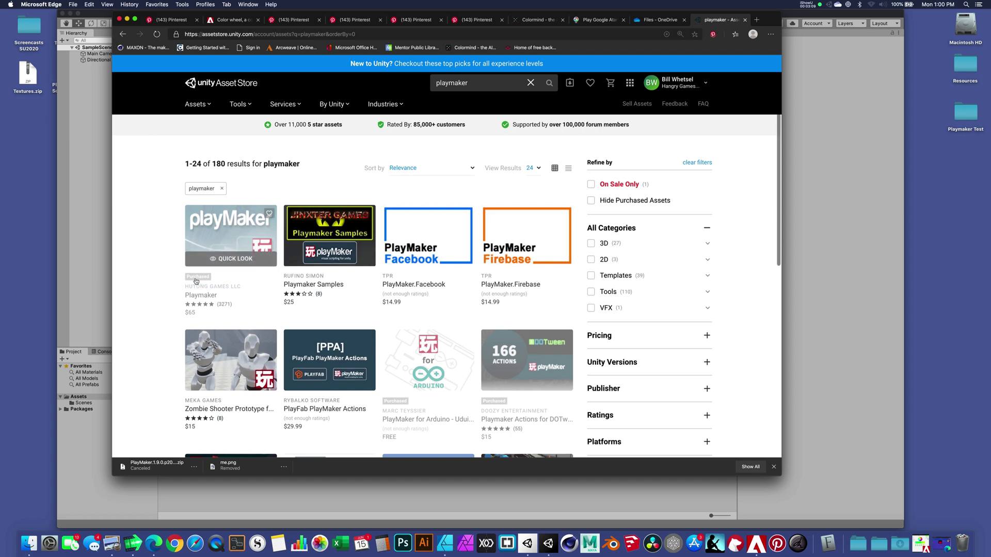
click(233, 233)
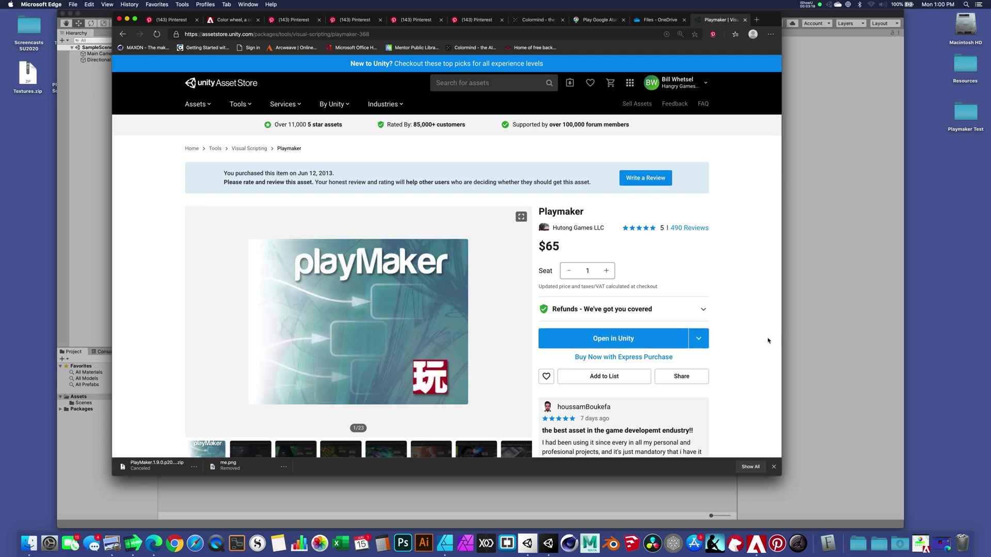
scroll(754, 340, down, 3)
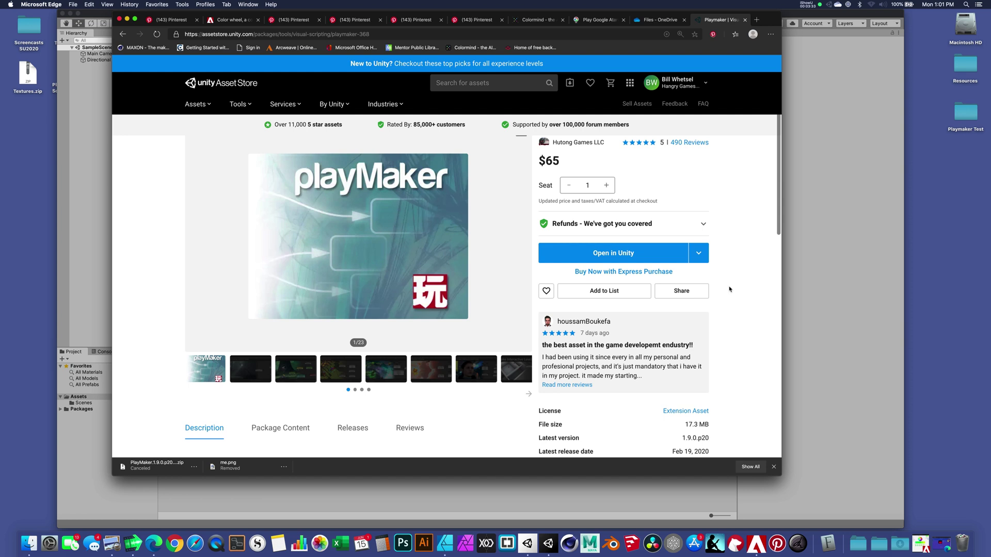
- Open the Playmaker asset from its store page in Unity, allowing the site to launch the application
click(856, 286)
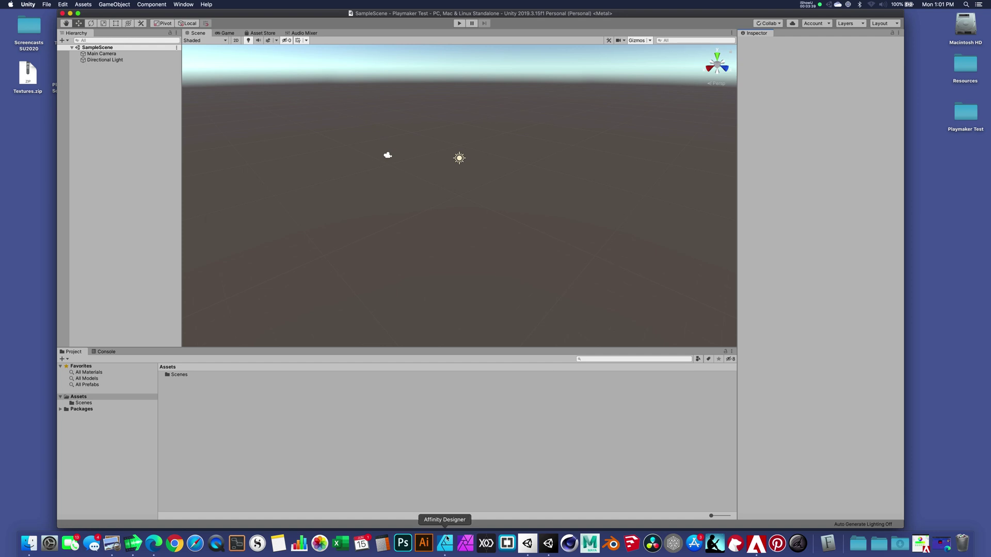
click(153, 543)
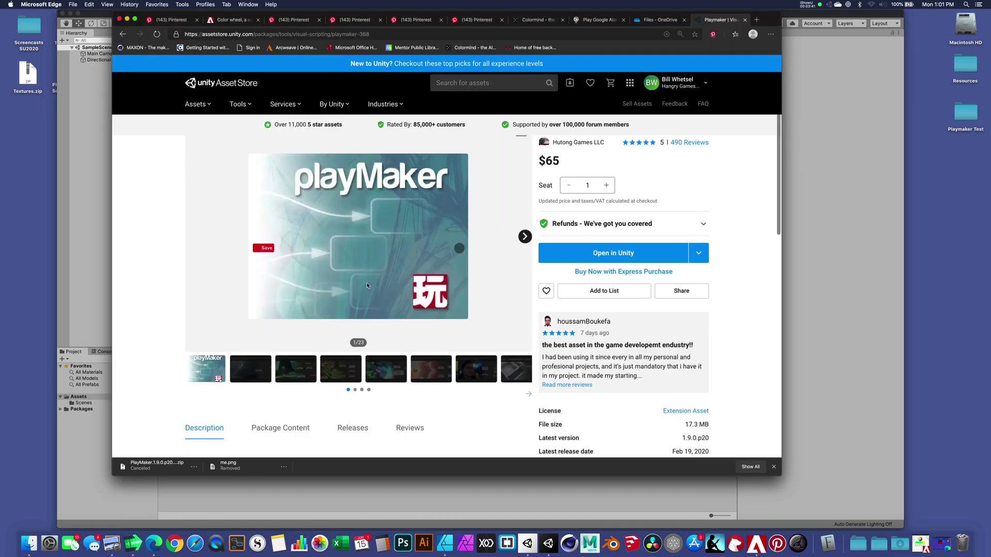
click(613, 254)
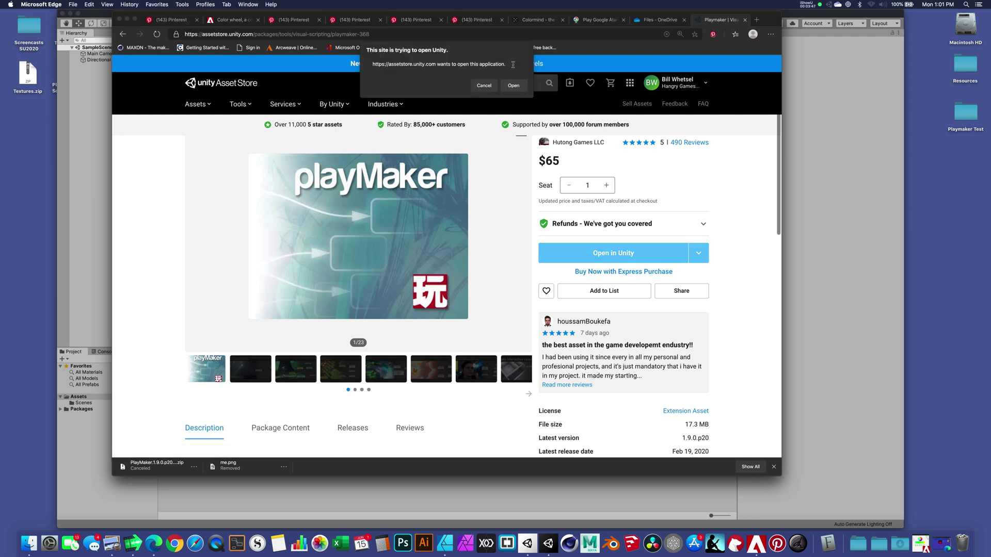
click(513, 85)
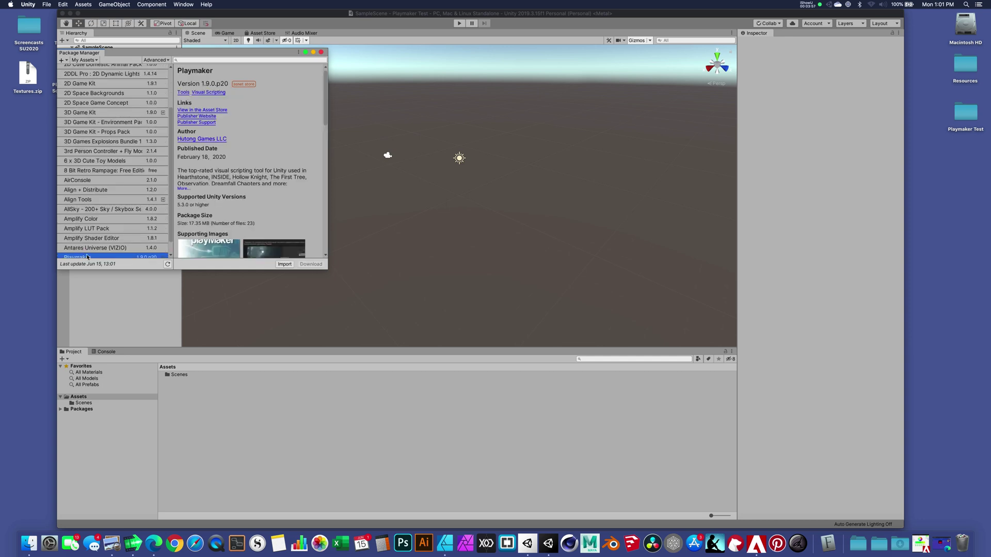
scroll(88, 256, down, 1)
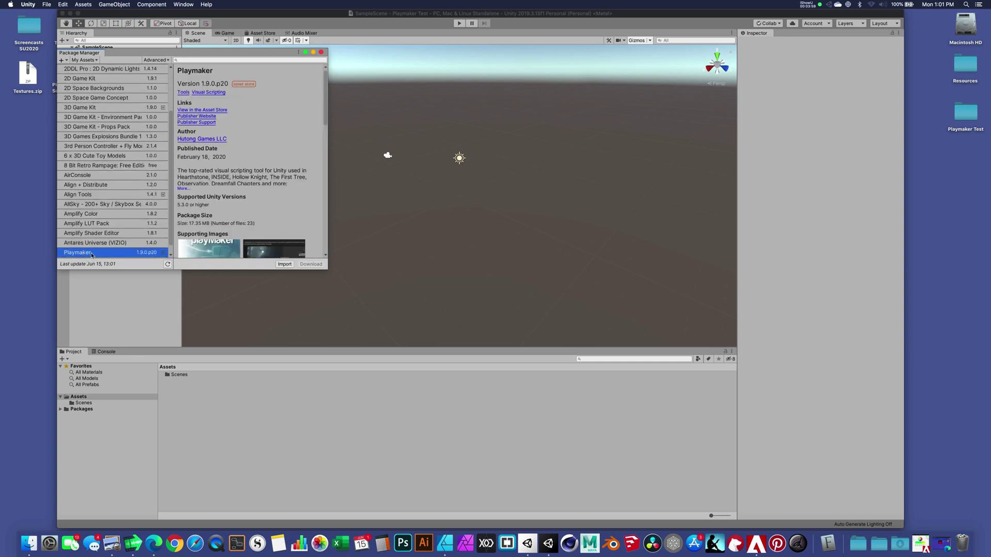
- Move the Package Manager window over the scene and dock it beside the Asset Store tab
drag(202, 57, 521, 121)
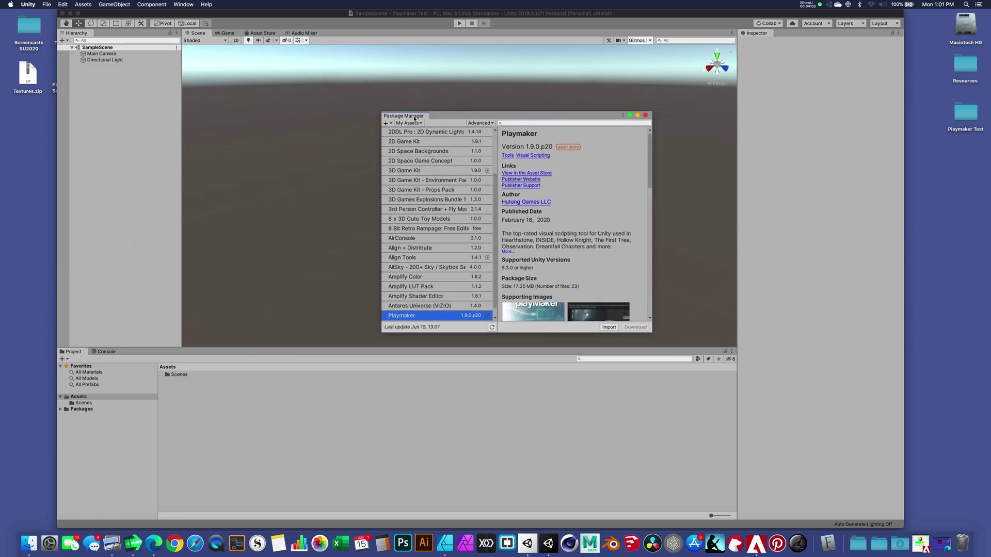
drag(447, 120, 448, 115)
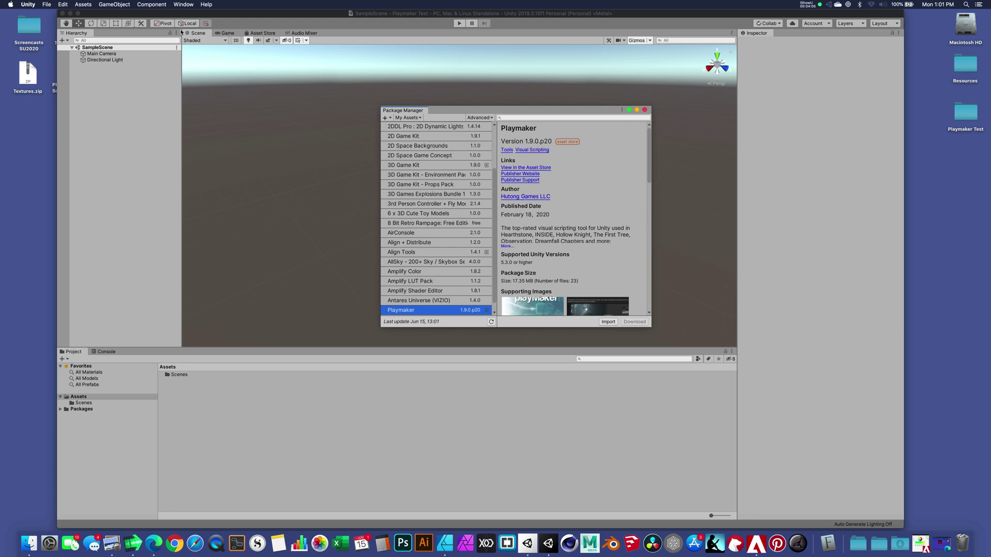
click(184, 3)
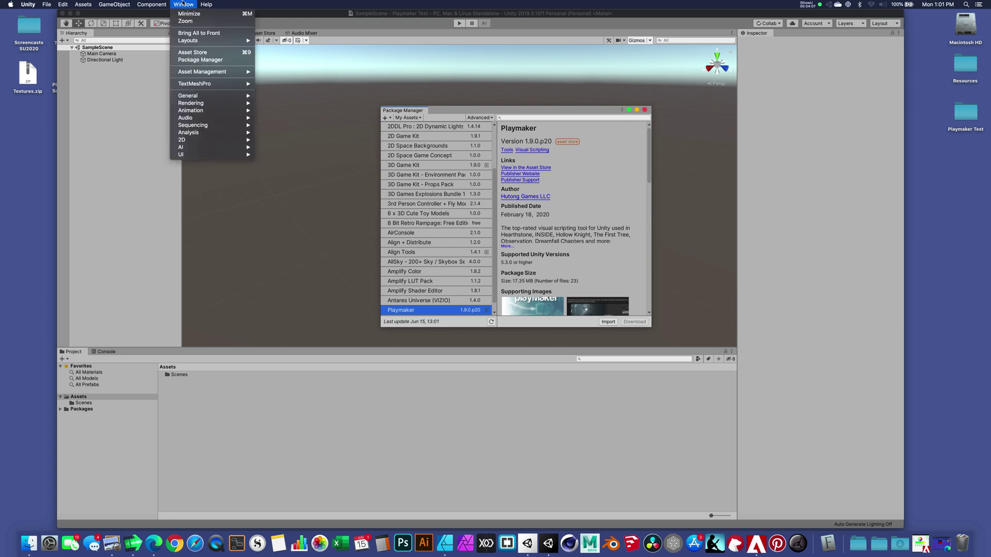
click(197, 61)
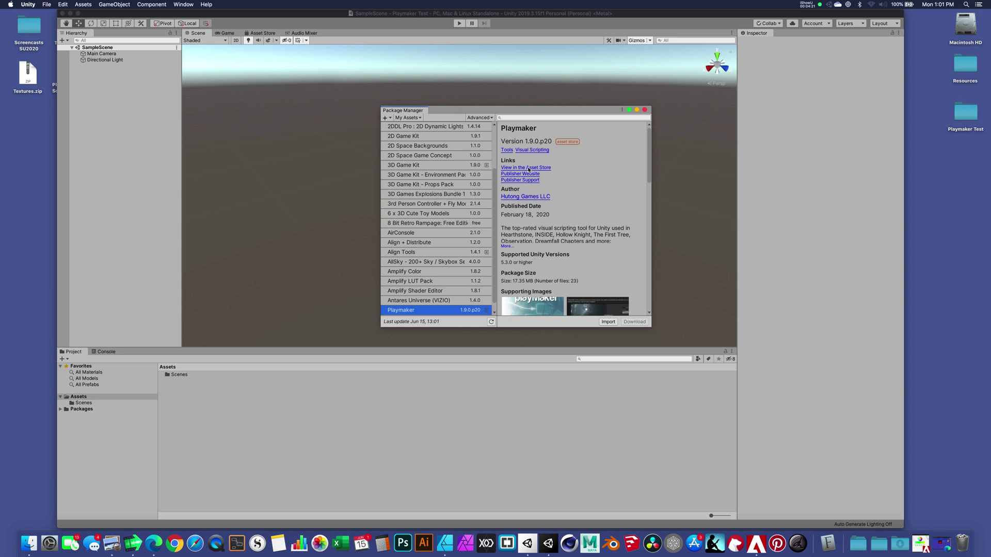
drag(411, 110, 312, 32)
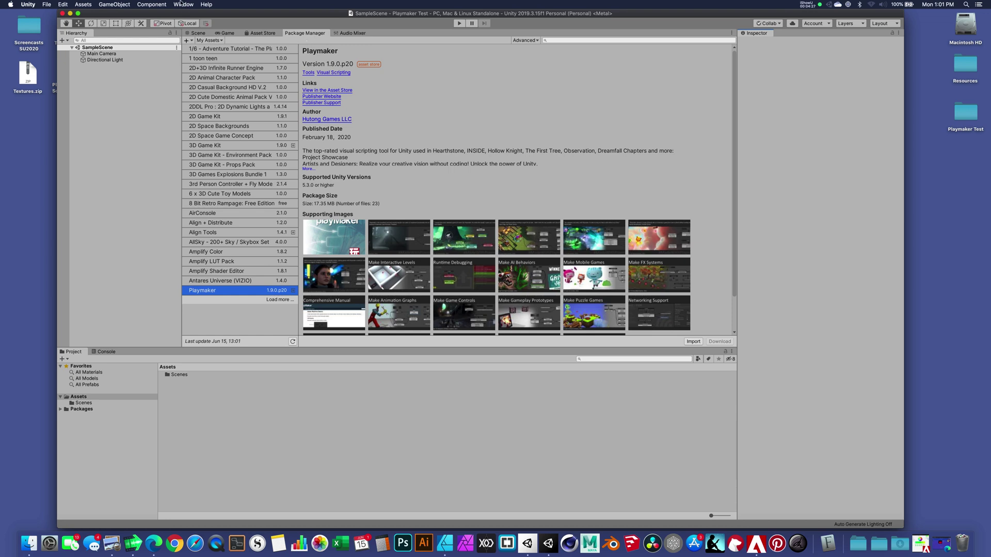
- Bring up the Package Manager and filter the My Assets packages by playmaker
click(182, 4)
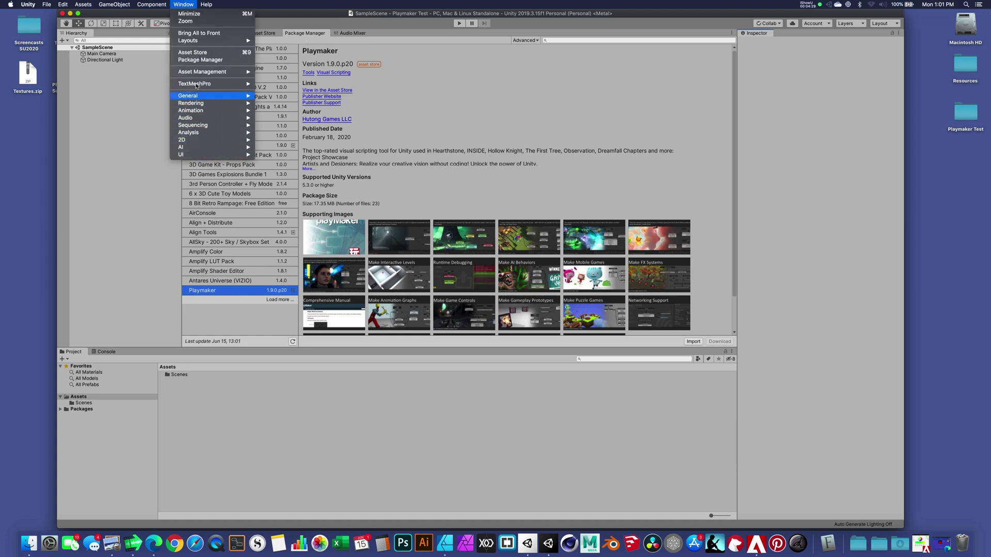
click(206, 60)
click(589, 39)
text(playmaker)
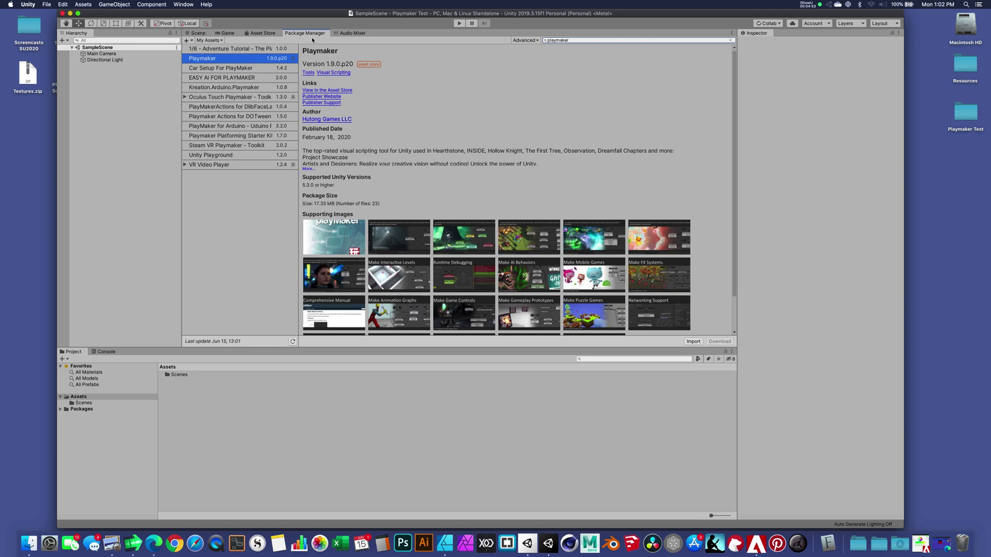
- Undock the Package Manager into a floating window, make it smaller, and place it over the scene view
drag(312, 34, 427, 176)
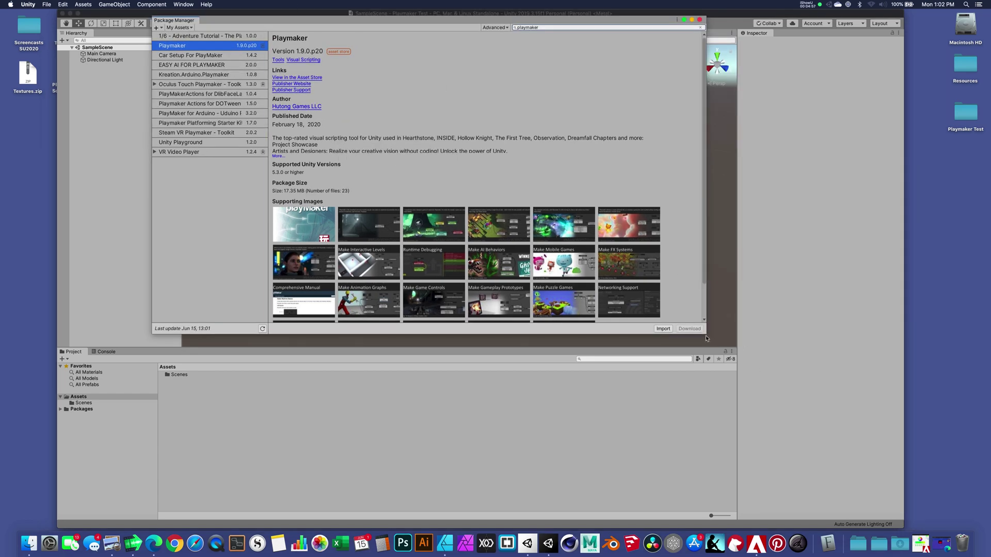
drag(704, 334, 543, 272)
drag(294, 16, 407, 73)
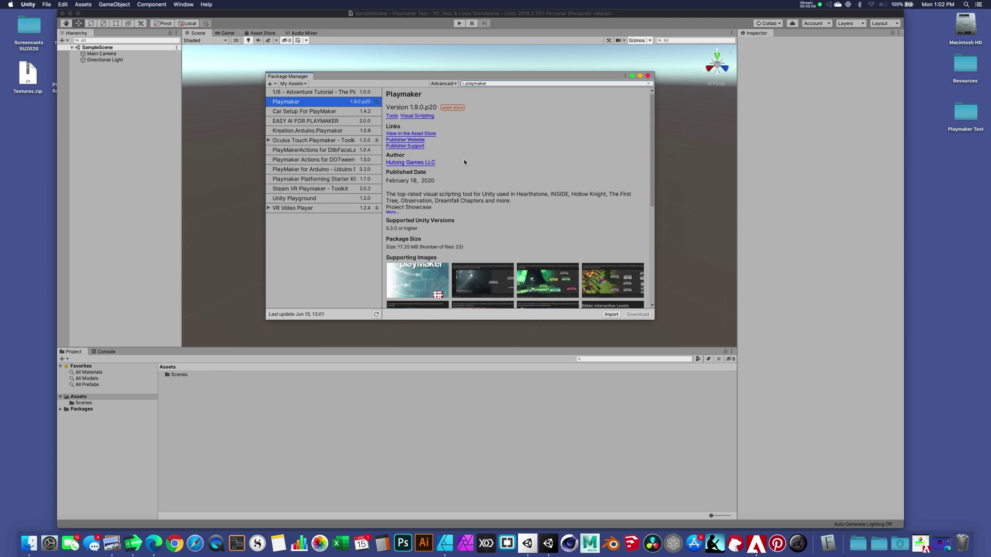
- Import the Playmaker package with all its files into the project
scroll(557, 198, down, 5)
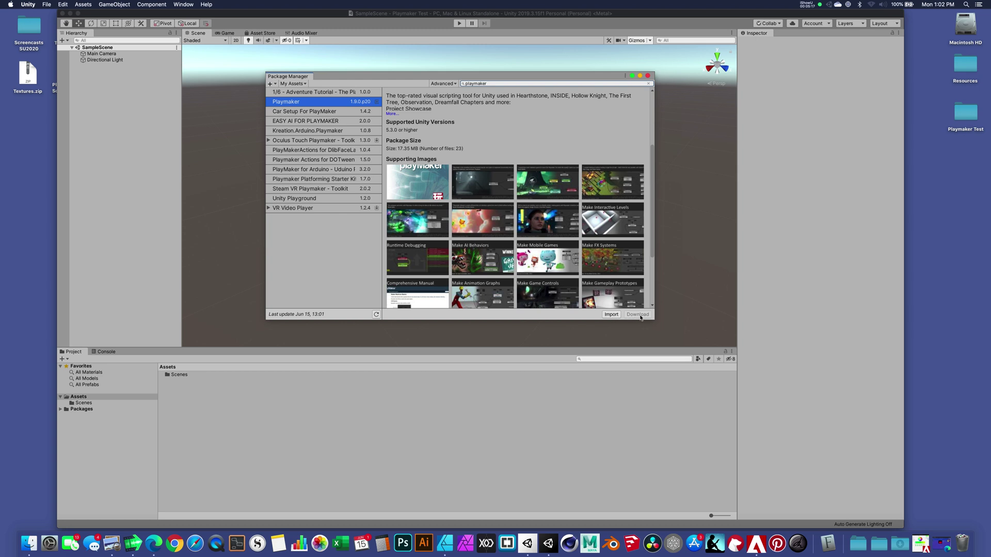
click(611, 314)
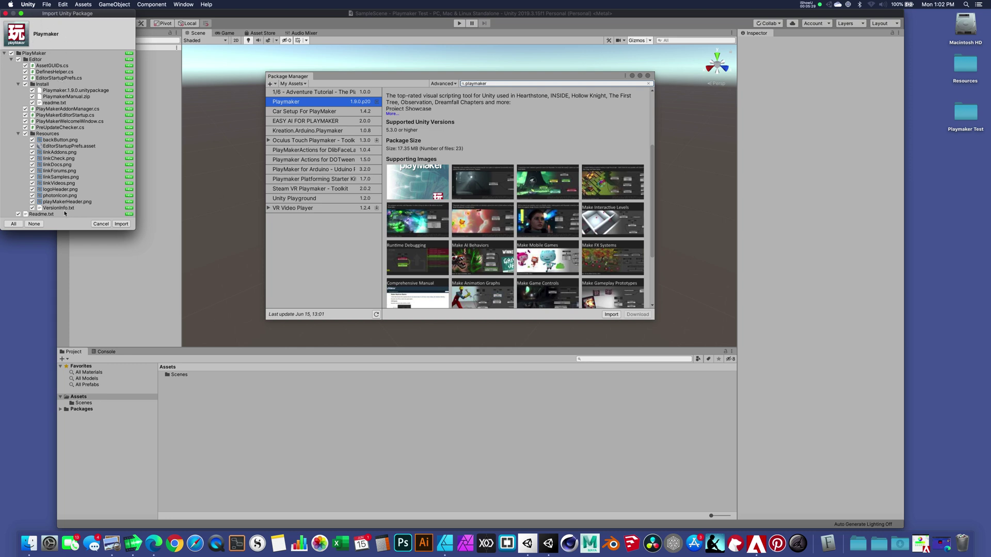
click(123, 225)
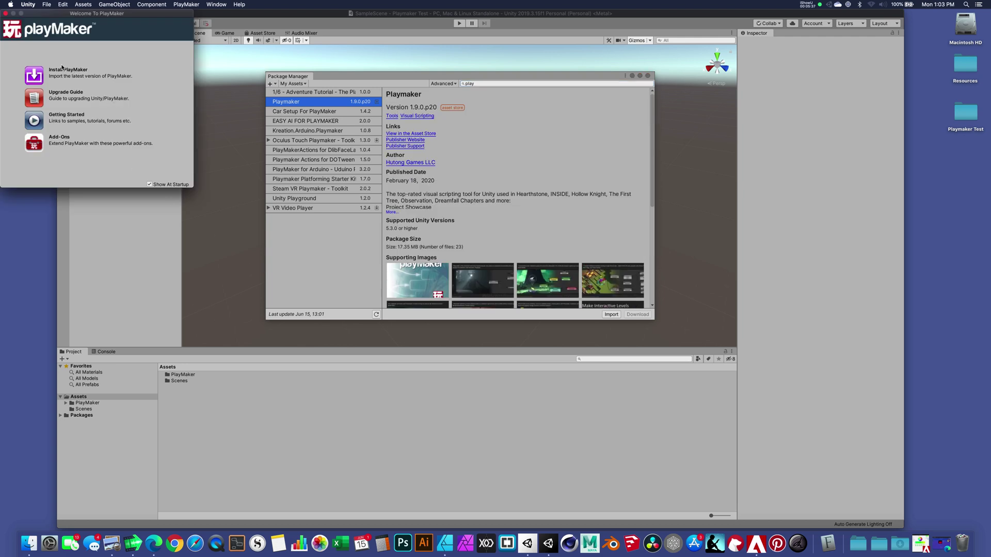
- Install PlayMaker 1.9.0.p20 through its welcome window, confirming the backup notice and importing all package files into the project
drag(117, 15, 518, 118)
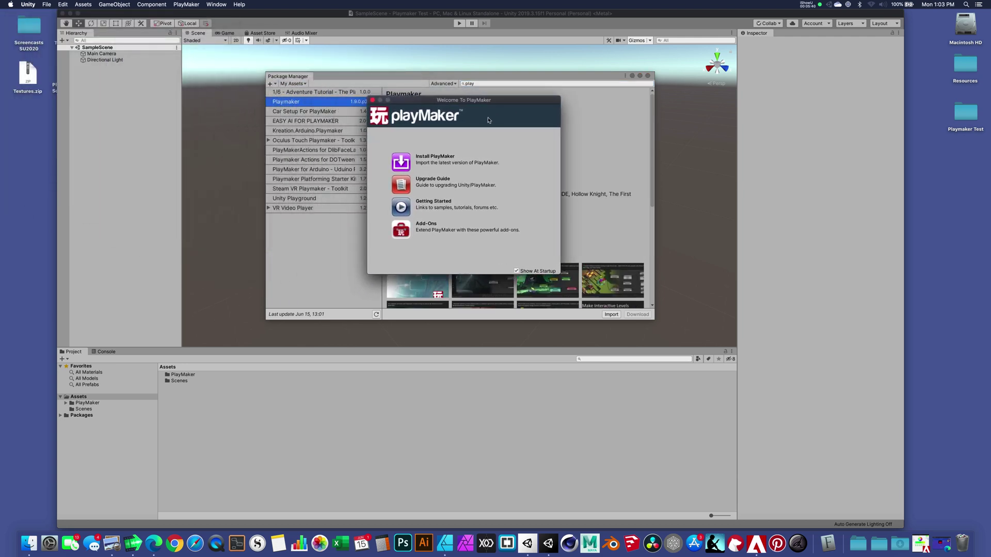
click(435, 158)
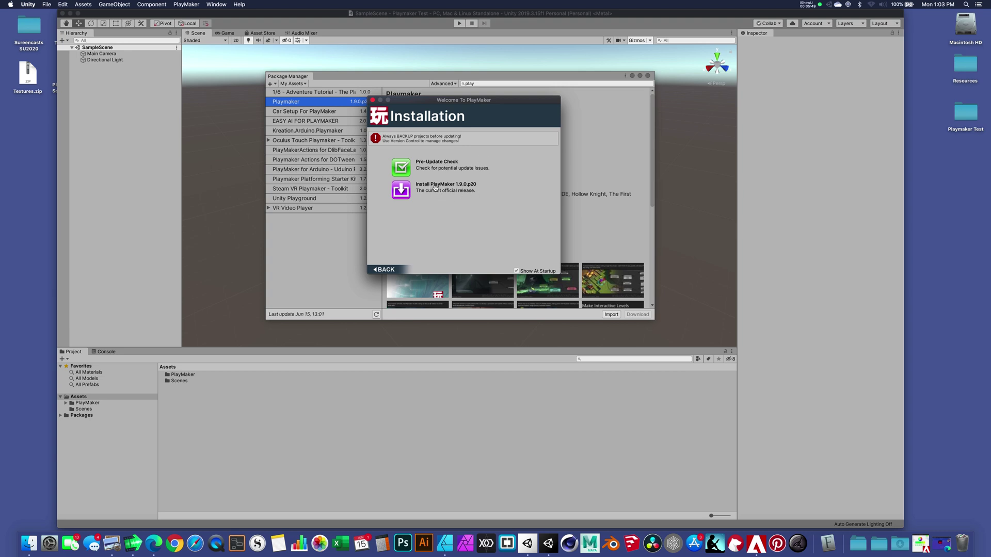
click(435, 188)
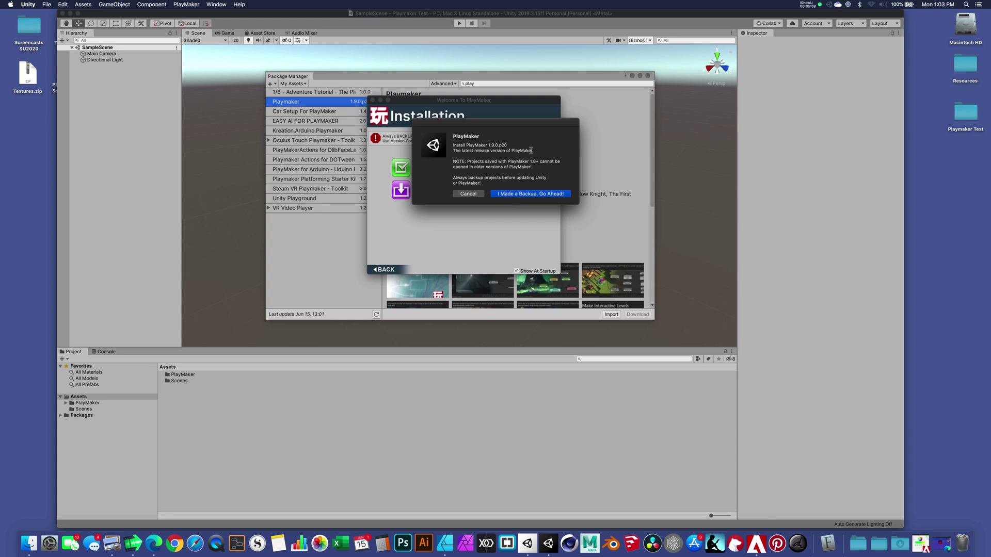
click(529, 198)
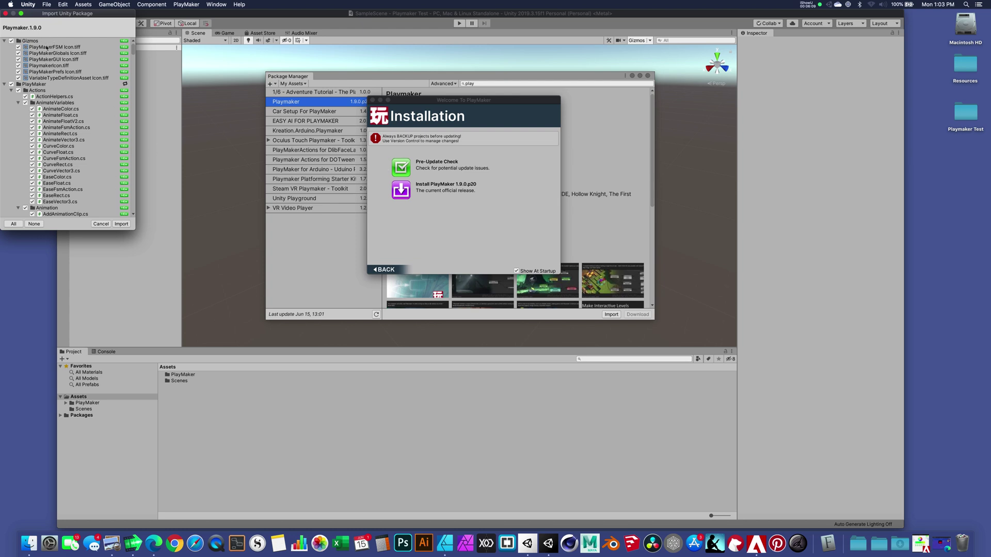
click(121, 224)
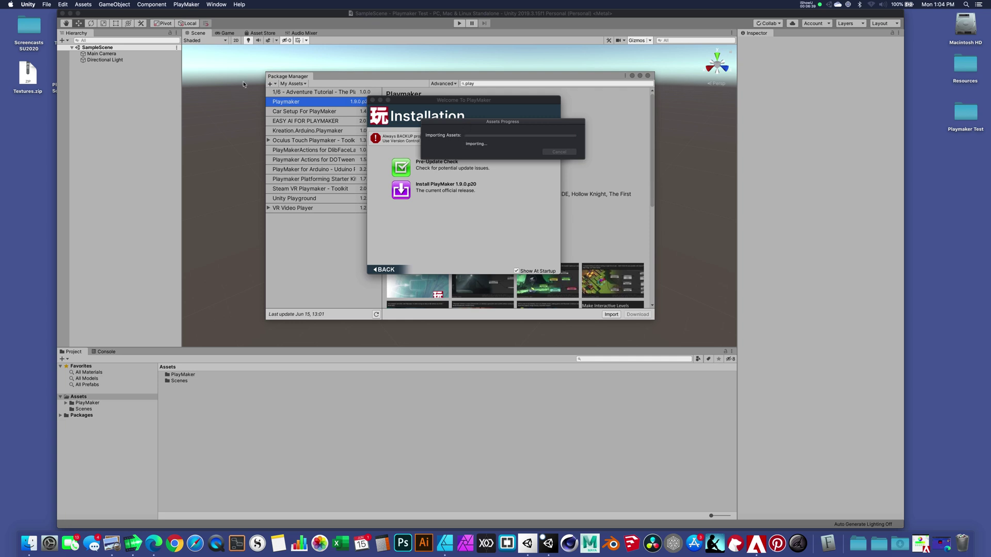
click(186, 4)
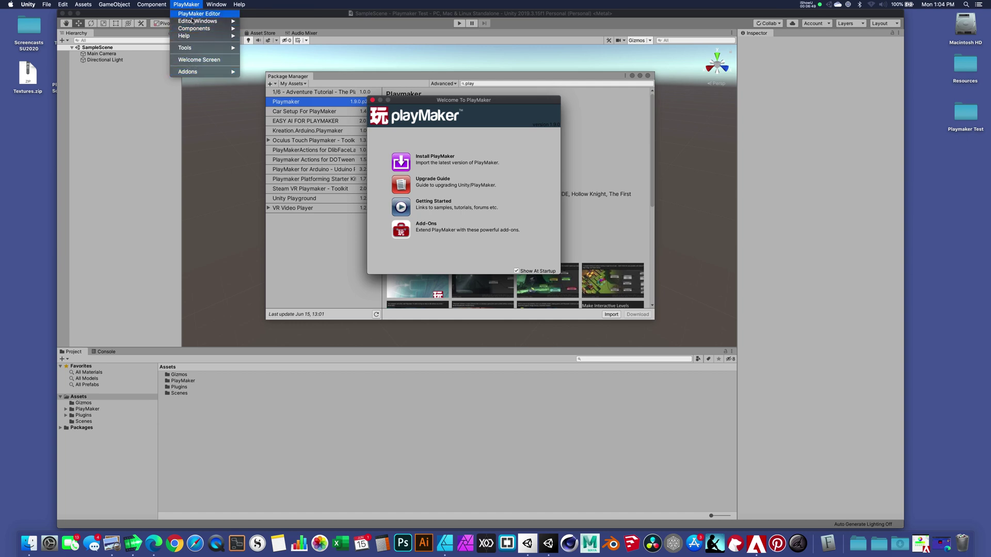
mouse_move(186, 23)
click(190, 5)
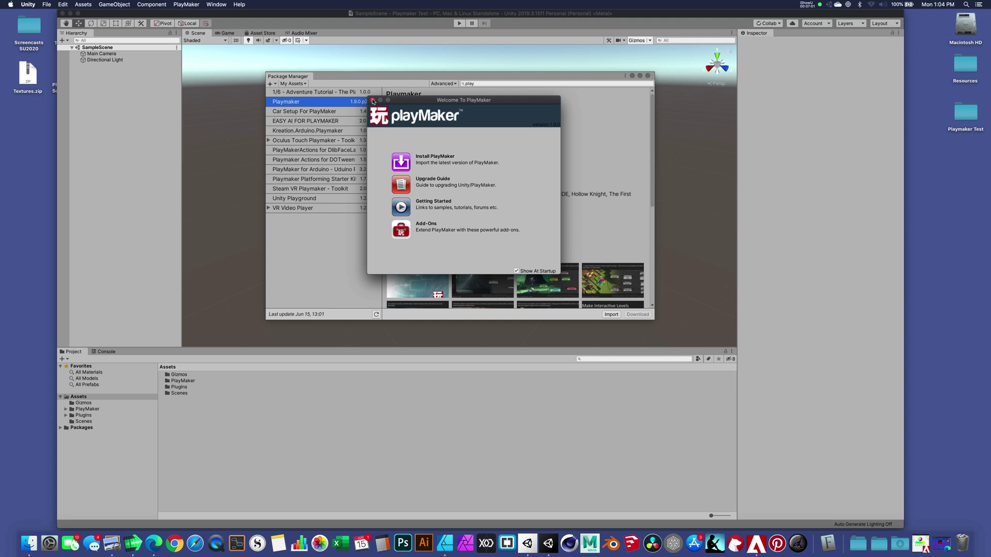
- Close the PlayMaker welcome window and the Package Manager so only the main editor remains
mouse_move(417, 104)
mouse_down()
mouse_move(438, 112)
mouse_move(410, 117)
mouse_up()
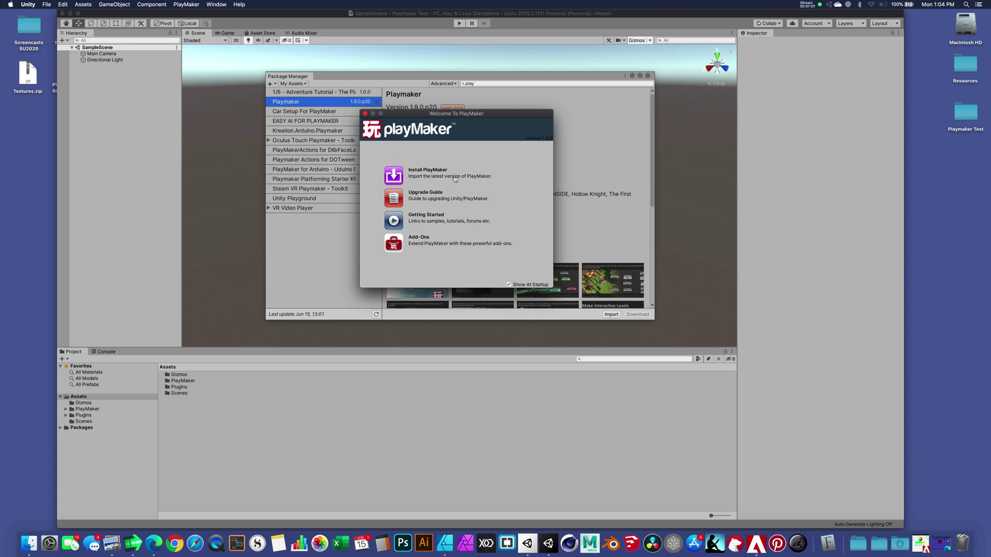
click(365, 114)
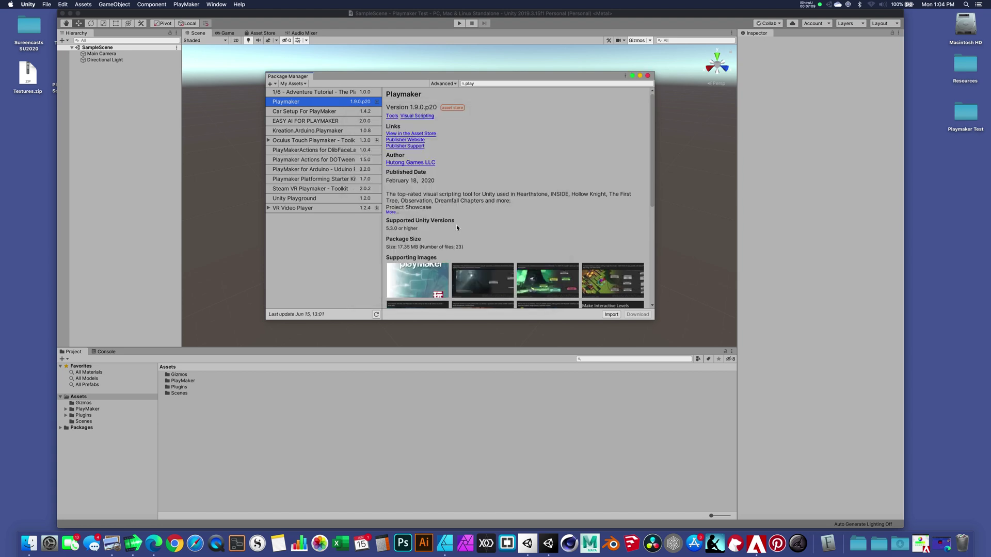
drag(353, 78, 392, 103)
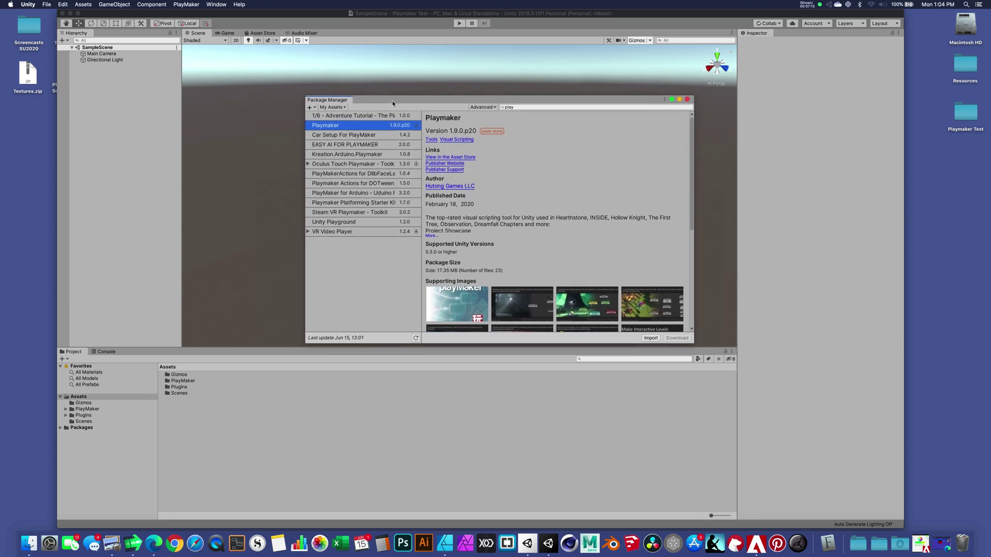
click(687, 99)
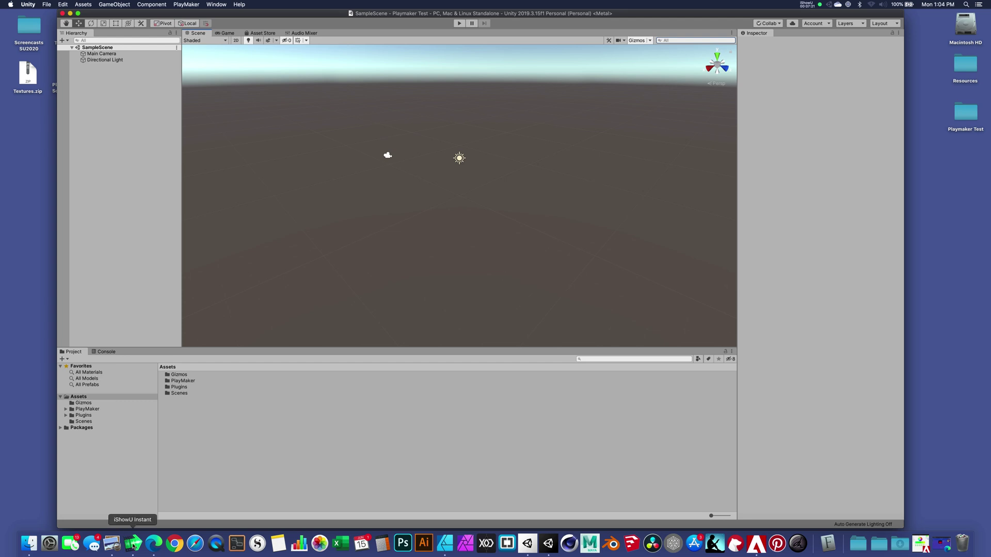
- Switch to Microsoft Edge, view the Hutong Games LLC publisher page in the Asset Store, and return to the Playmaker page
click(150, 547)
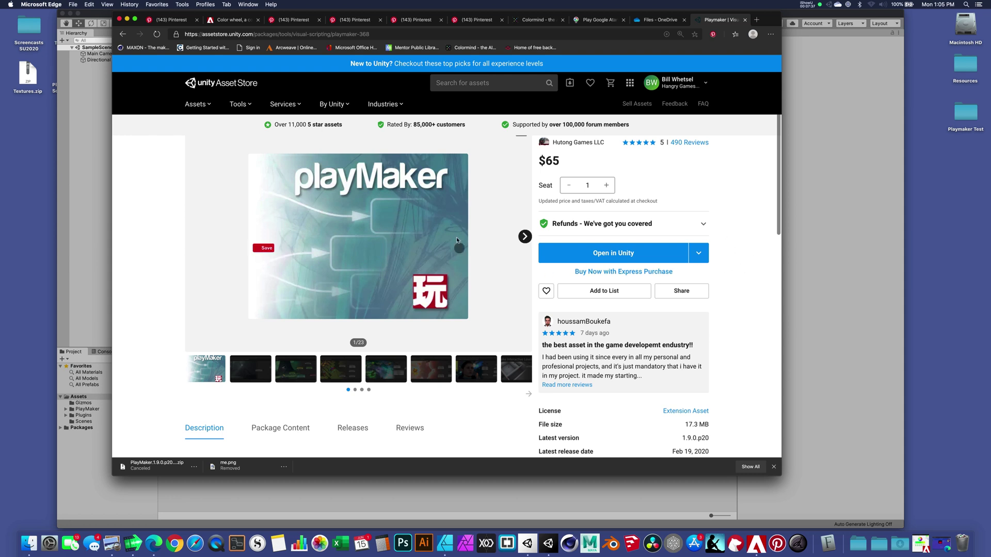
click(584, 144)
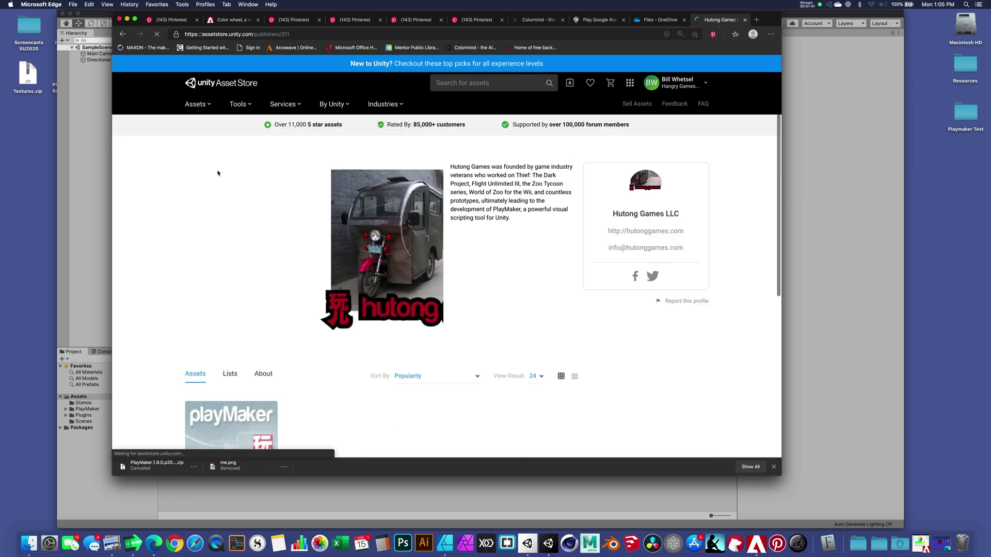
key(super+bracketleft)
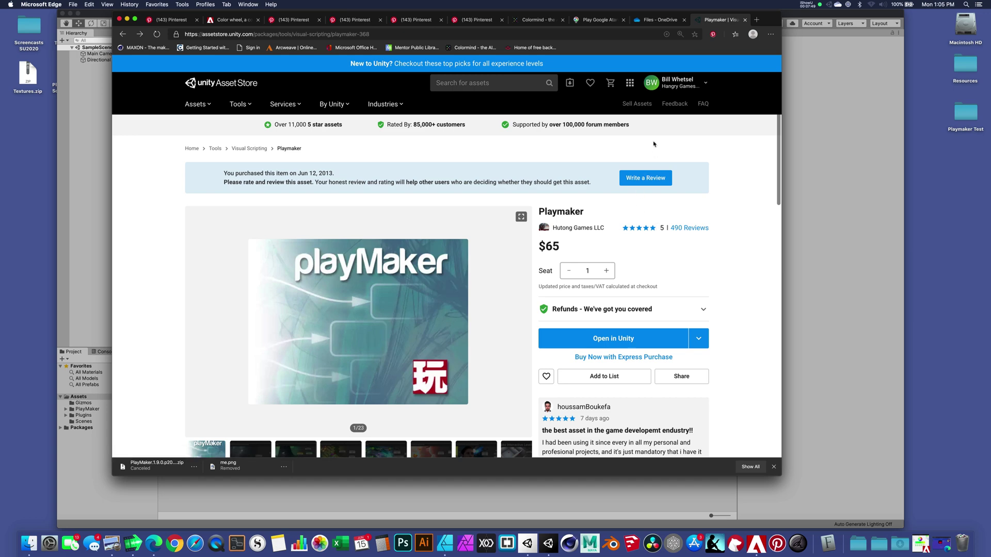
- Download the PlayMaker archive through the Playmaker Download.url link in OneDrive and reveal the downloaded zip in Finder
click(663, 20)
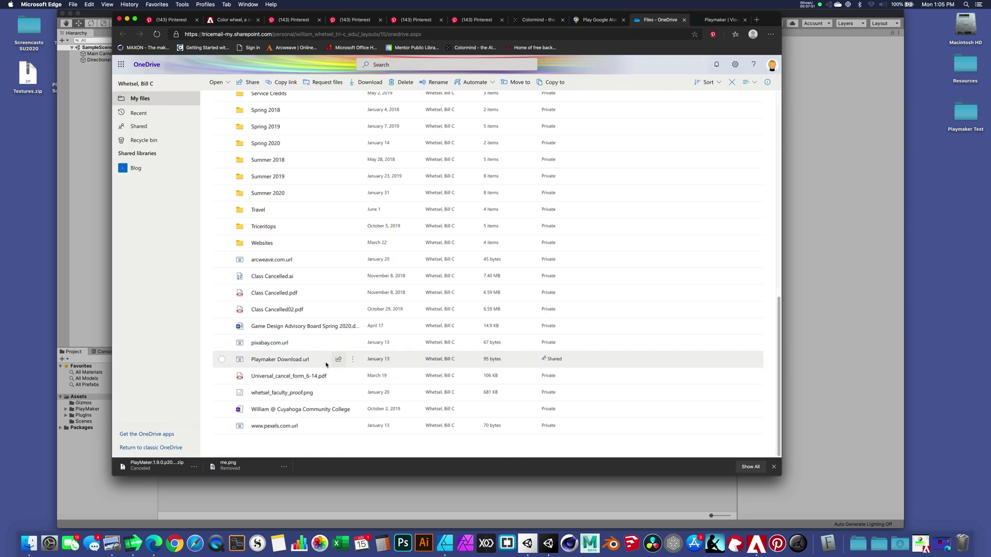
click(272, 359)
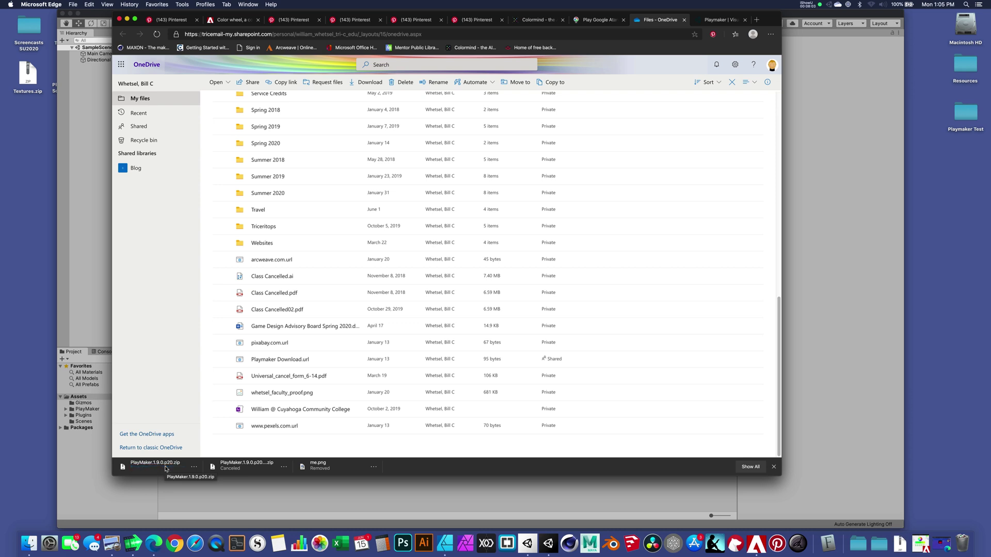
click(194, 468)
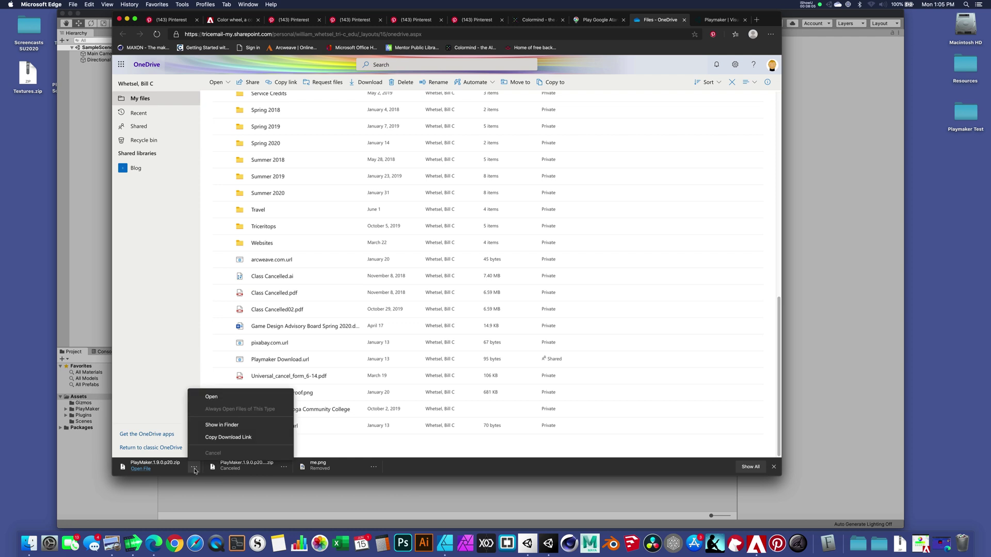
click(222, 424)
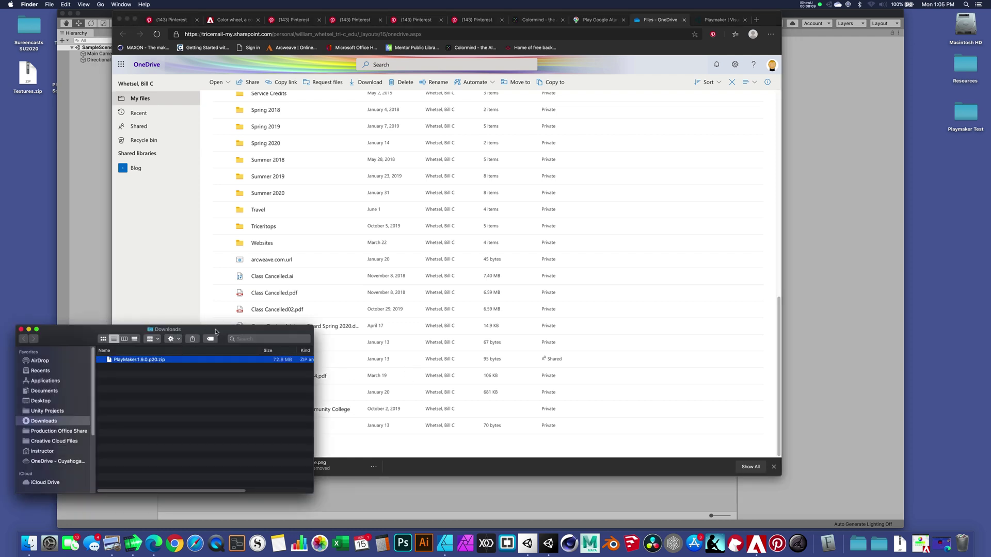
drag(222, 333, 407, 243)
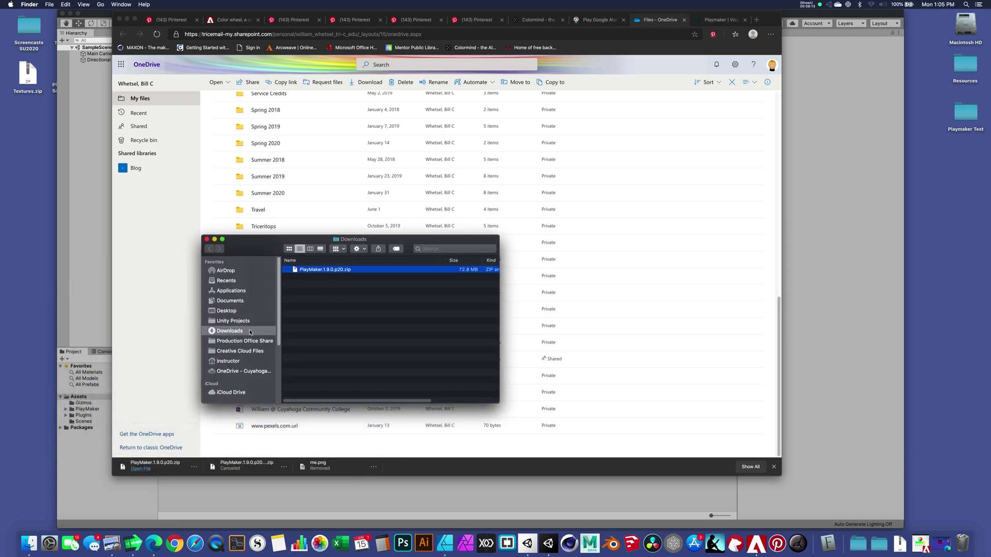
- Unzip PlayMaker.1.9.0.p20.zip in Downloads and open the extracted folder with its Name column widened to show the full file names
click(339, 294)
click(316, 270)
double_click(335, 269)
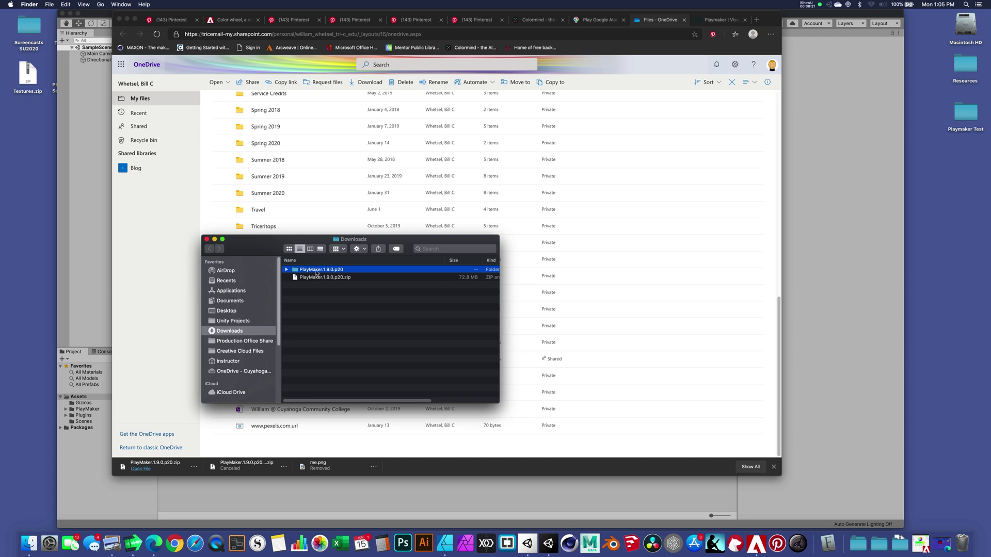
double_click(317, 270)
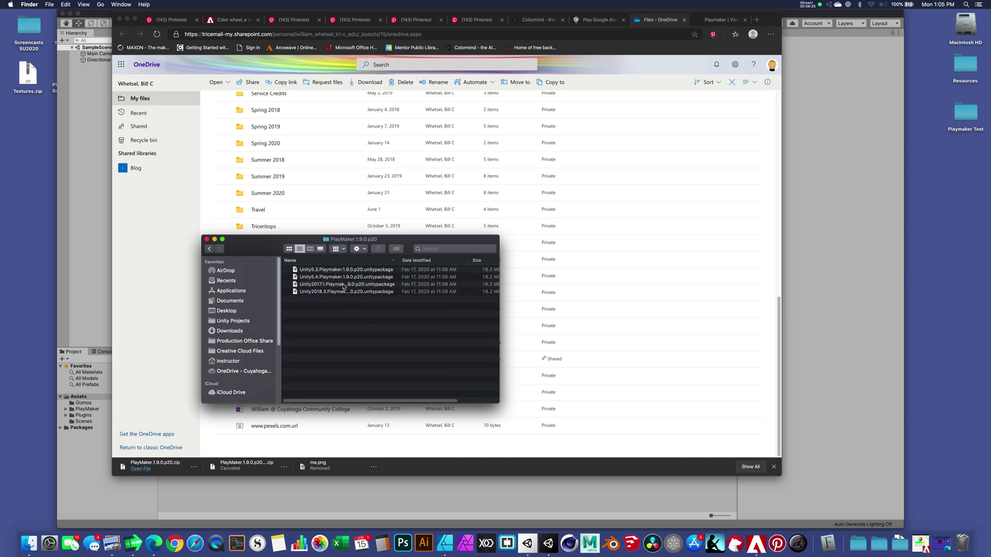
drag(397, 261, 429, 262)
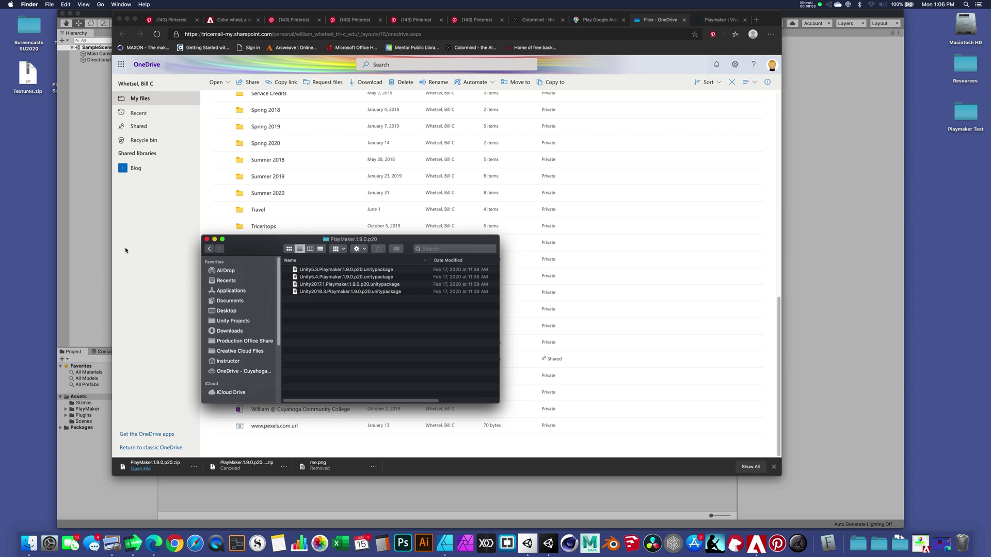
- Switch back to Unity, load Unity2018.3.Playmaker.1.9.0.p20.unitypackage from Downloads as a custom package, and dismiss the import without importing anything
click(98, 212)
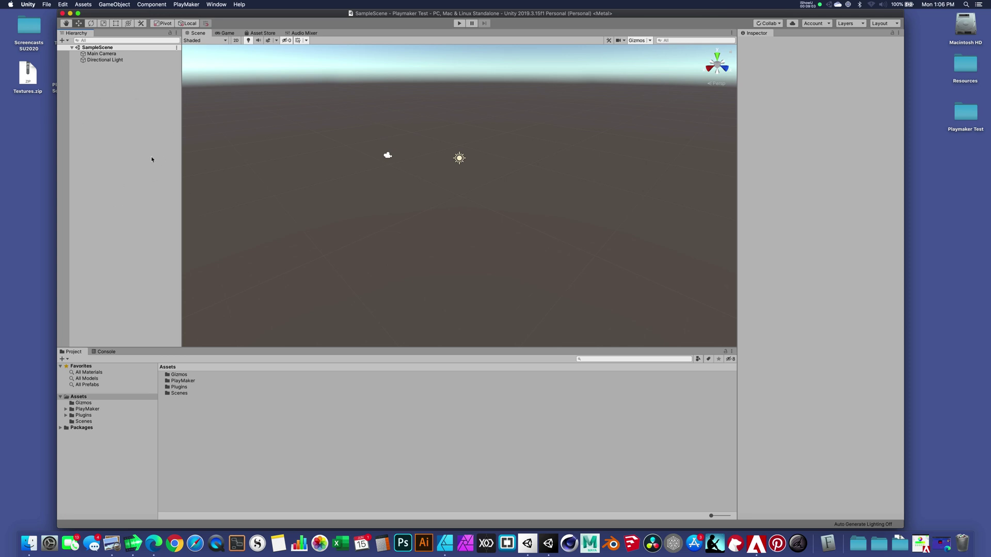
click(82, 4)
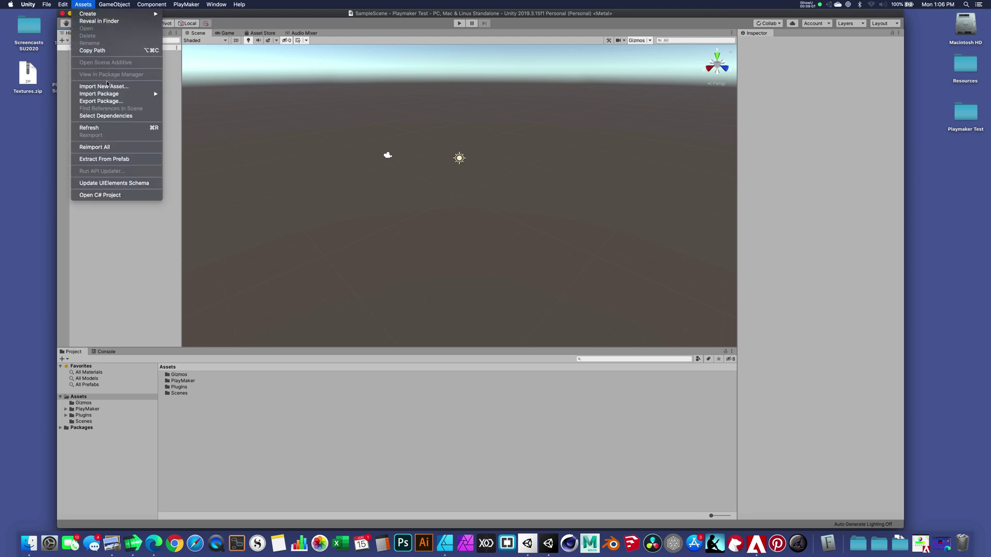
mouse_move(108, 97)
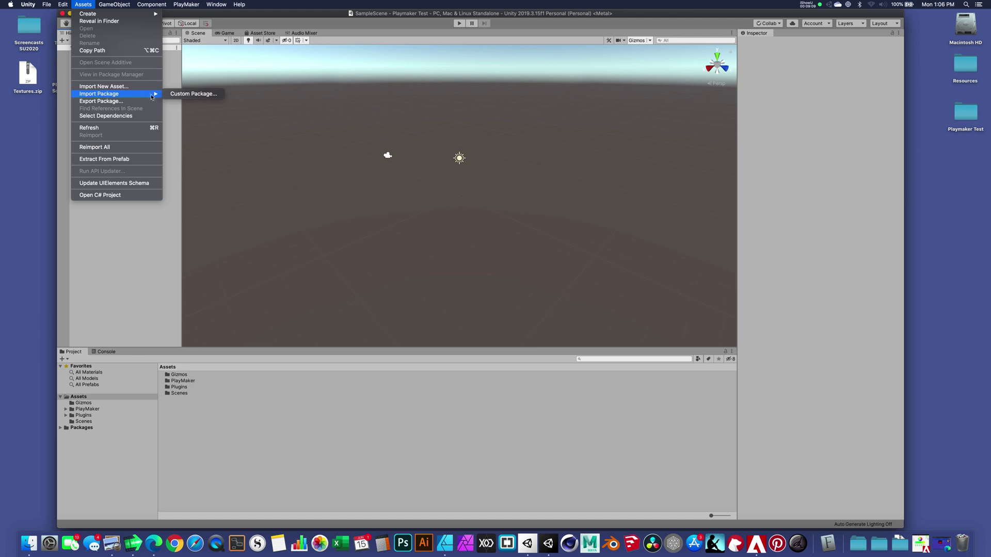
click(192, 94)
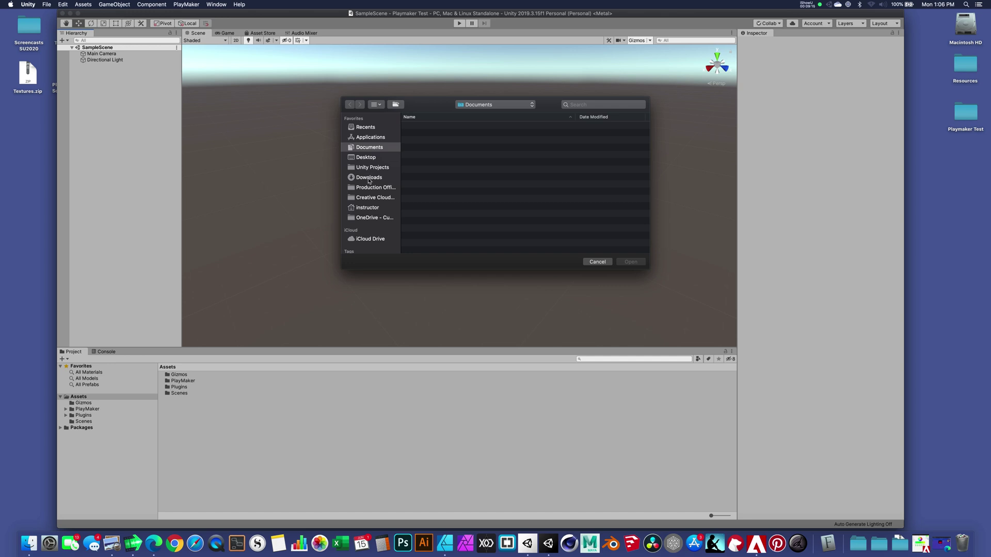
click(369, 178)
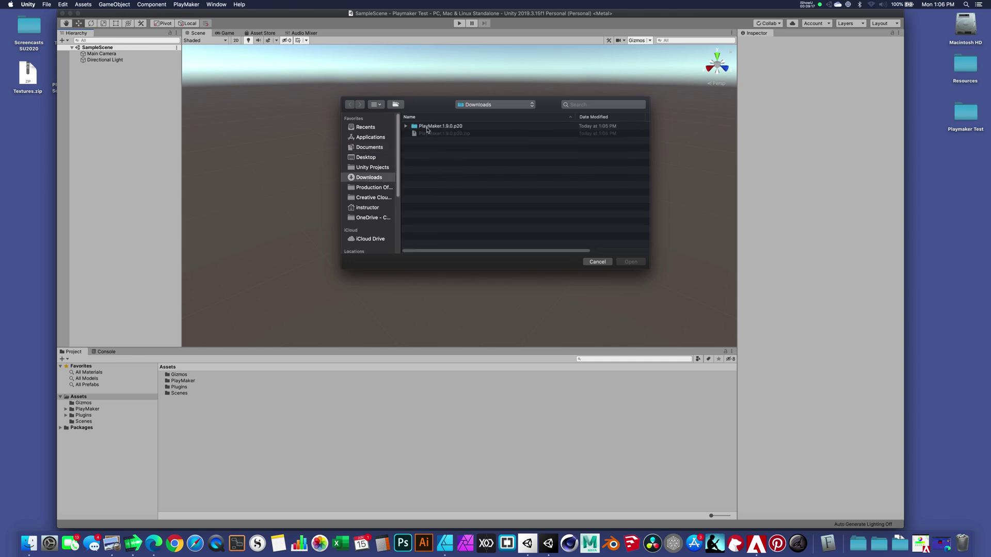
double_click(427, 128)
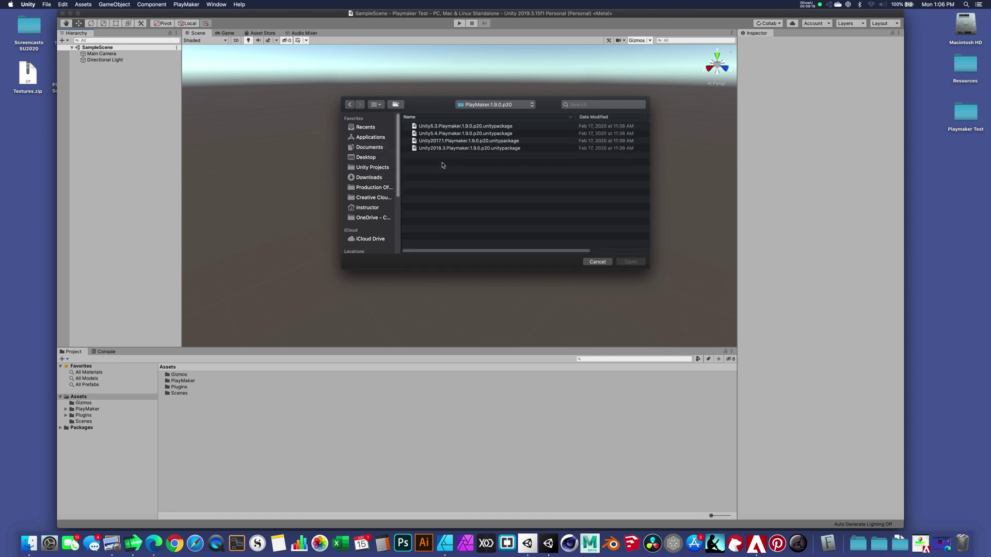
click(439, 150)
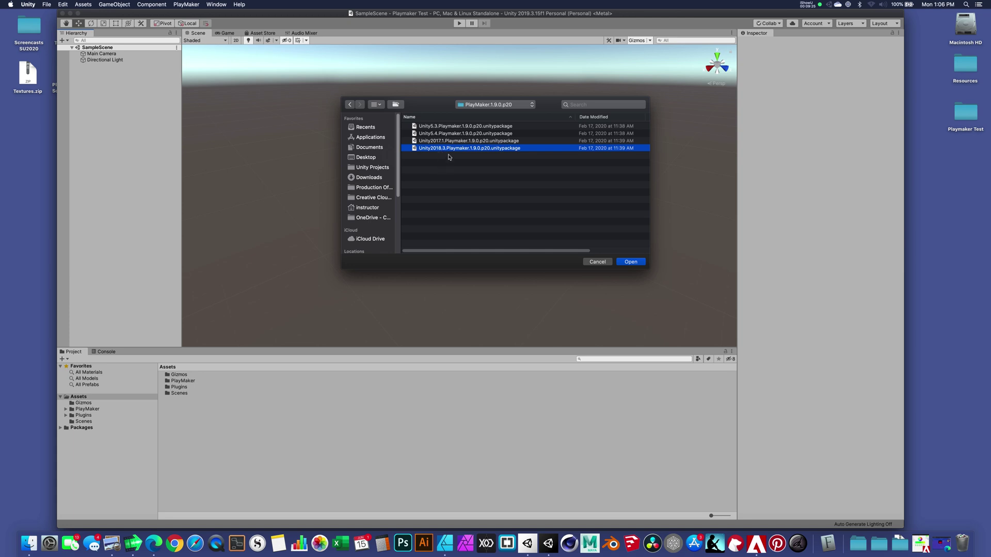
click(629, 262)
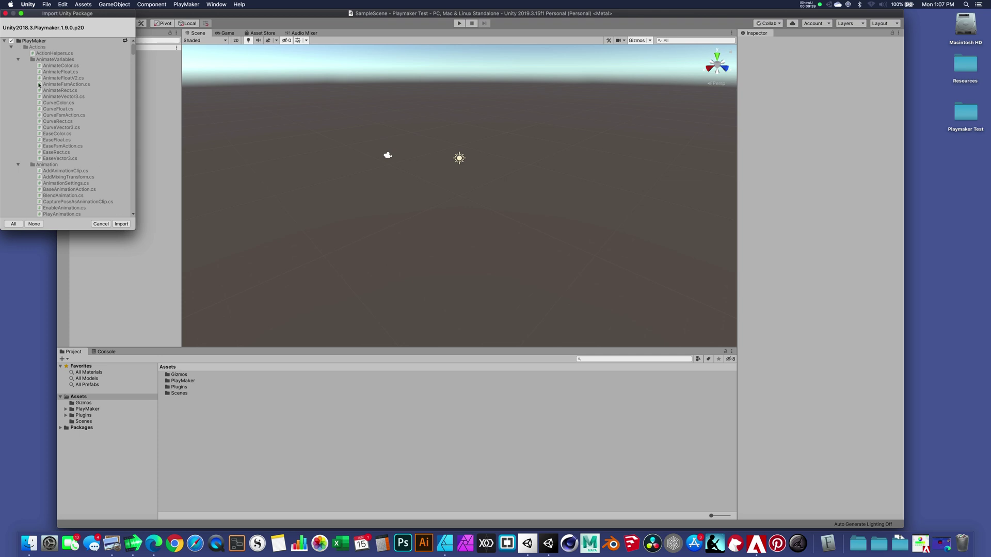
click(5, 13)
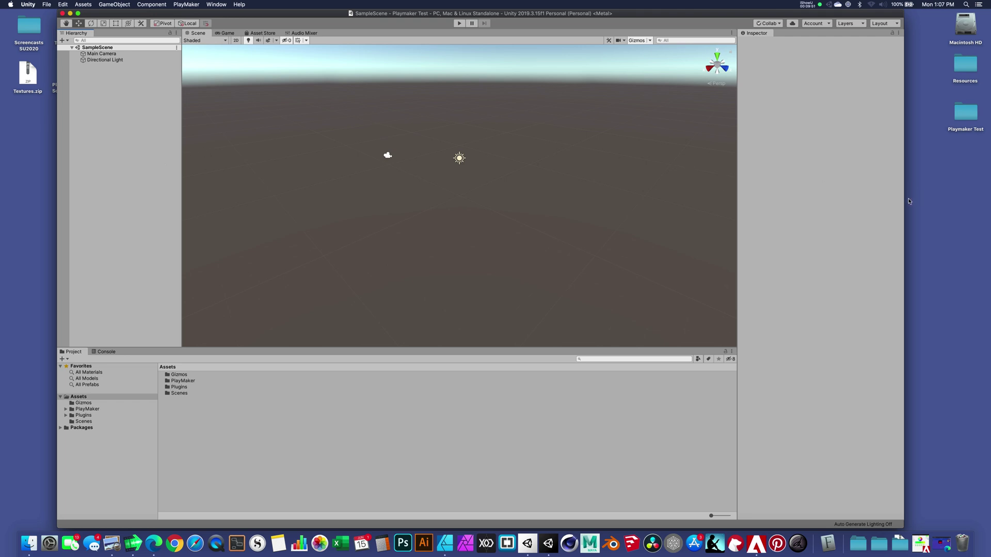
- Widen the Unity window on both sides to nearly the full screen width and open the PlayMaker Editor
drag(904, 201, 949, 202)
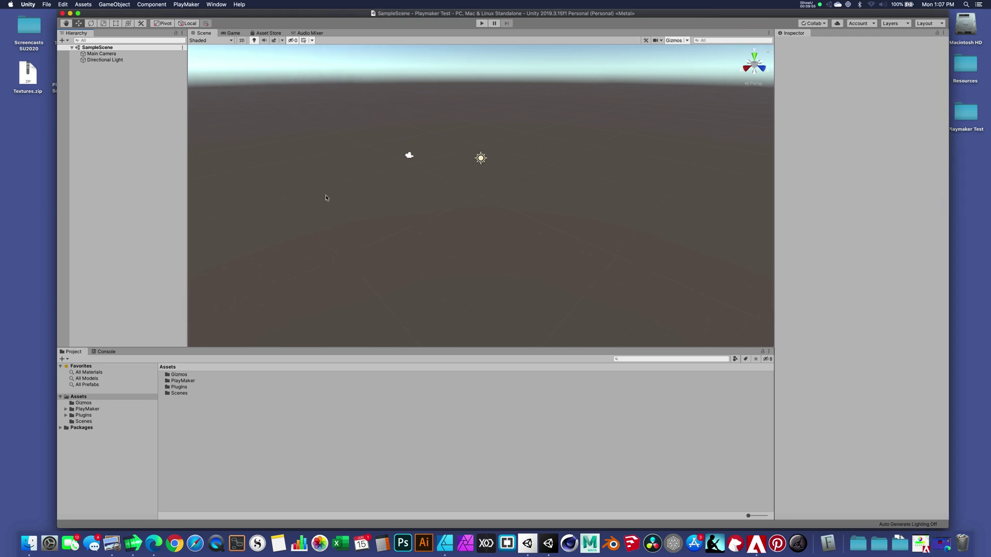
drag(57, 219, 9, 217)
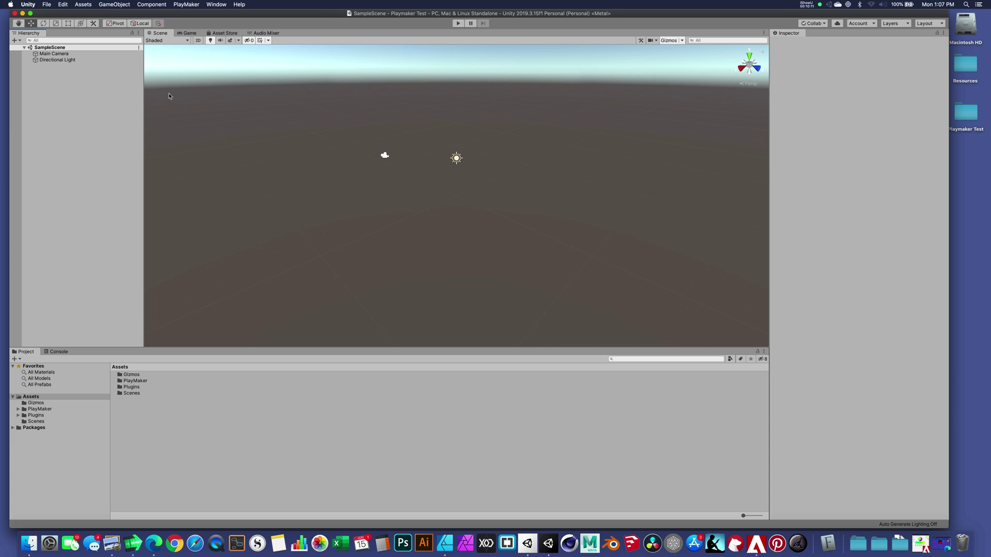
click(187, 6)
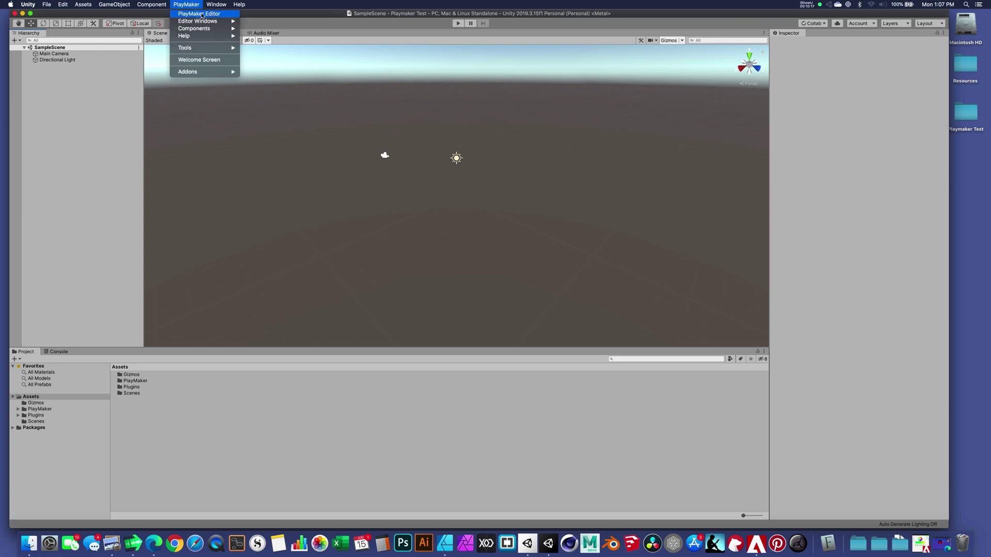
click(202, 15)
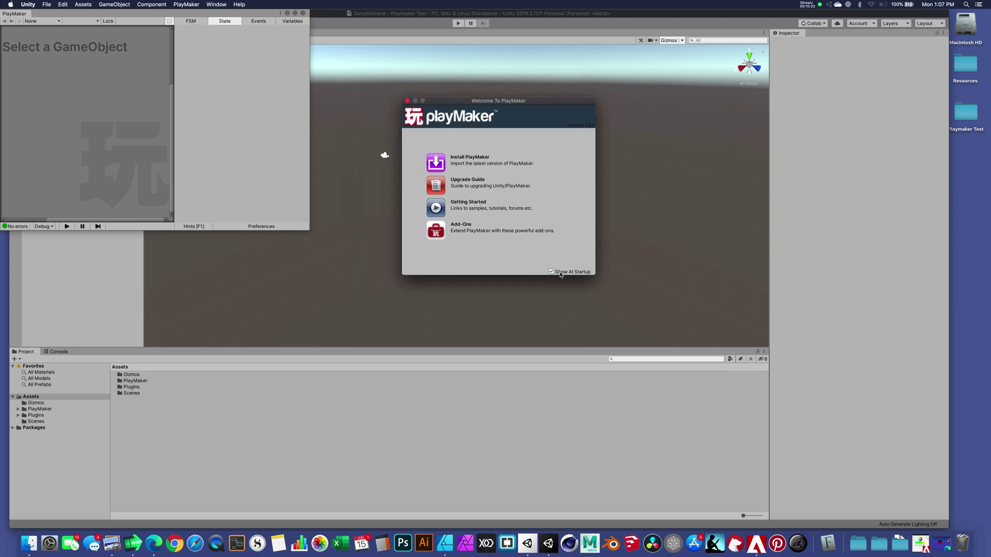
- Dismiss the PlayMaker welcome window and dock the floating PlayMaker Editor beside the Project panel below the Scene view
click(407, 102)
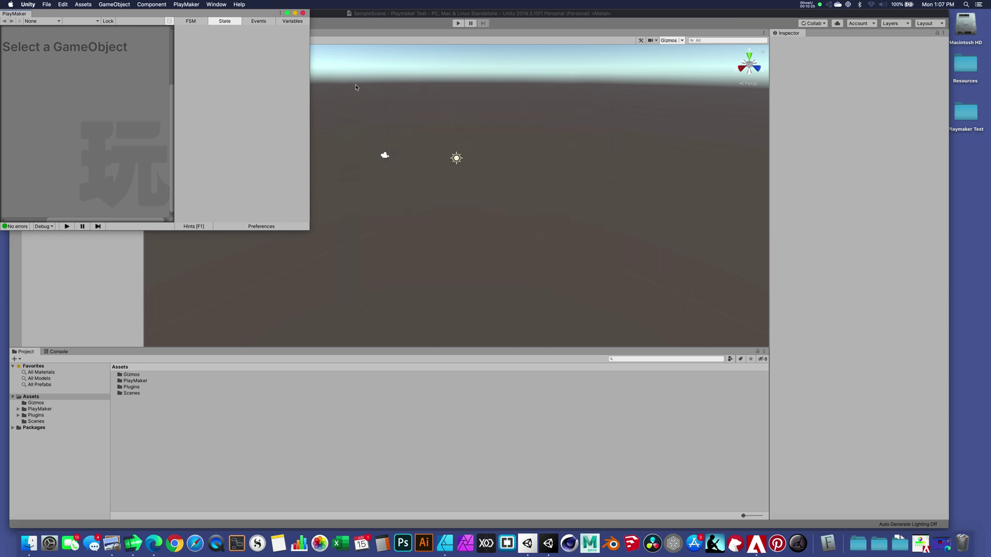
drag(138, 10, 378, 96)
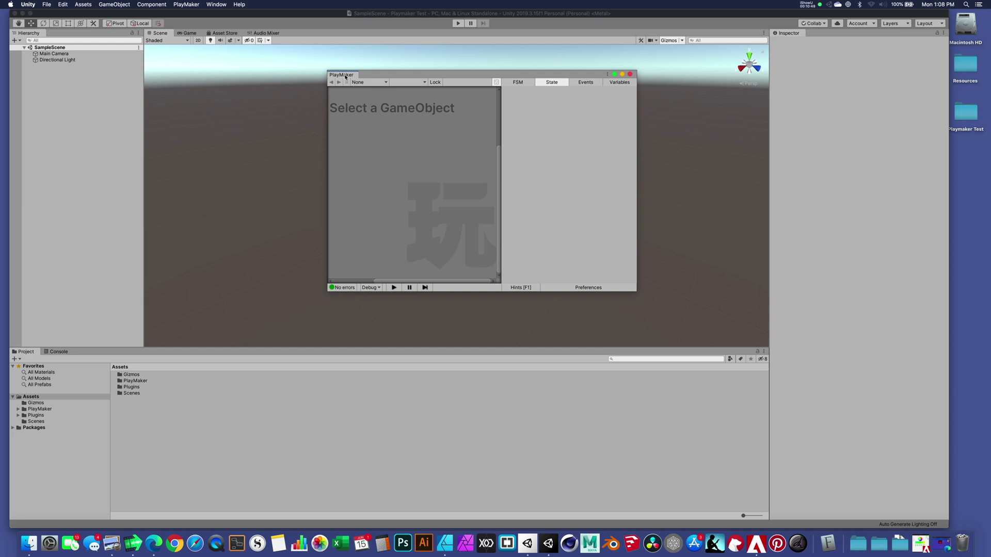
drag(345, 76, 394, 113)
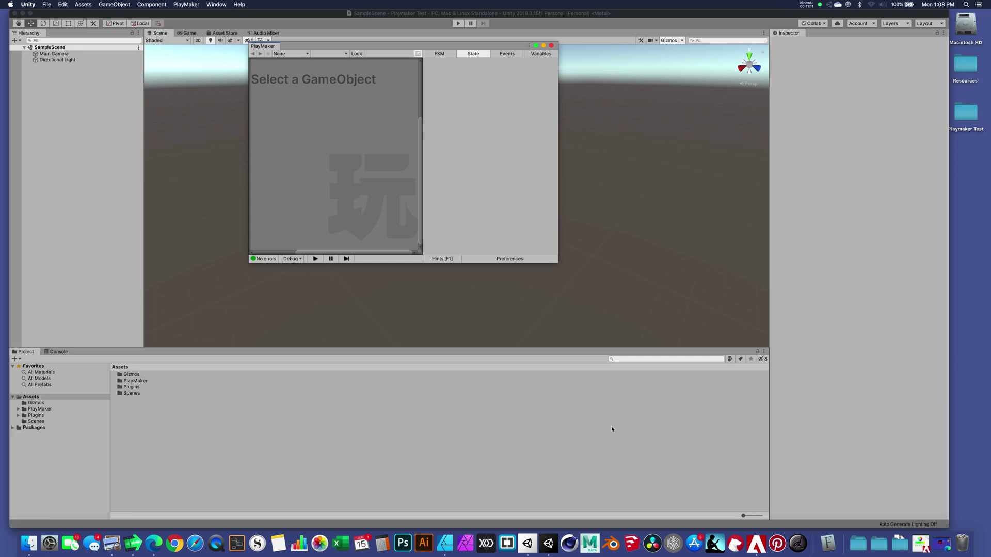
drag(256, 50, 446, 270)
drag(544, 358, 679, 427)
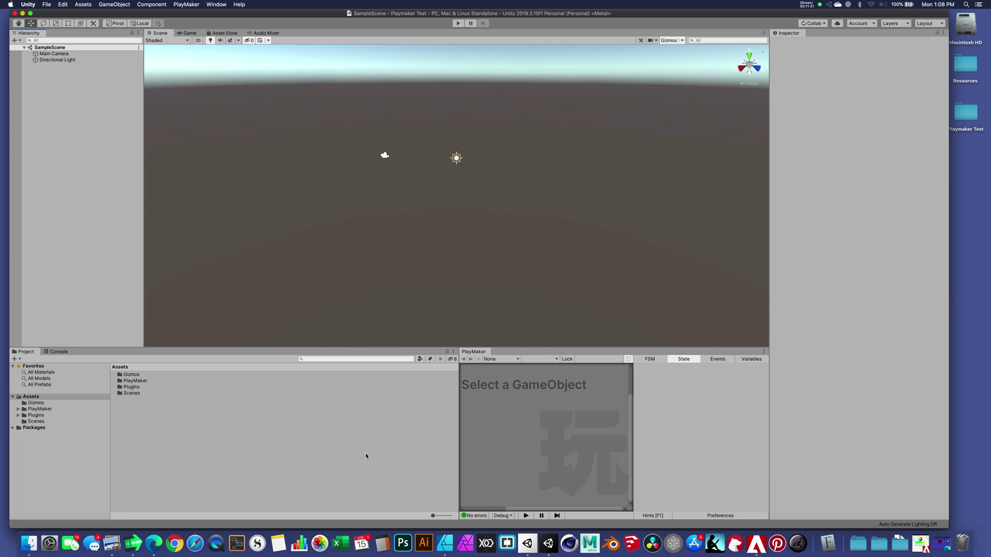
- Widen the PlayMaker Editor by shrinking the Project panel, stretch the Unity window further across the screen, and narrow the Inspector
drag(458, 443, 242, 439)
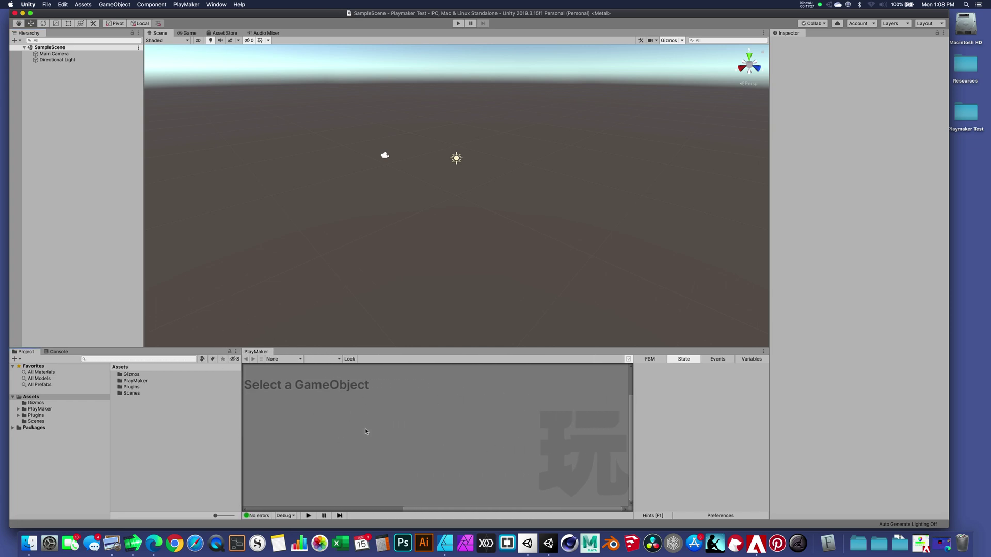
click(426, 416)
drag(948, 189, 980, 191)
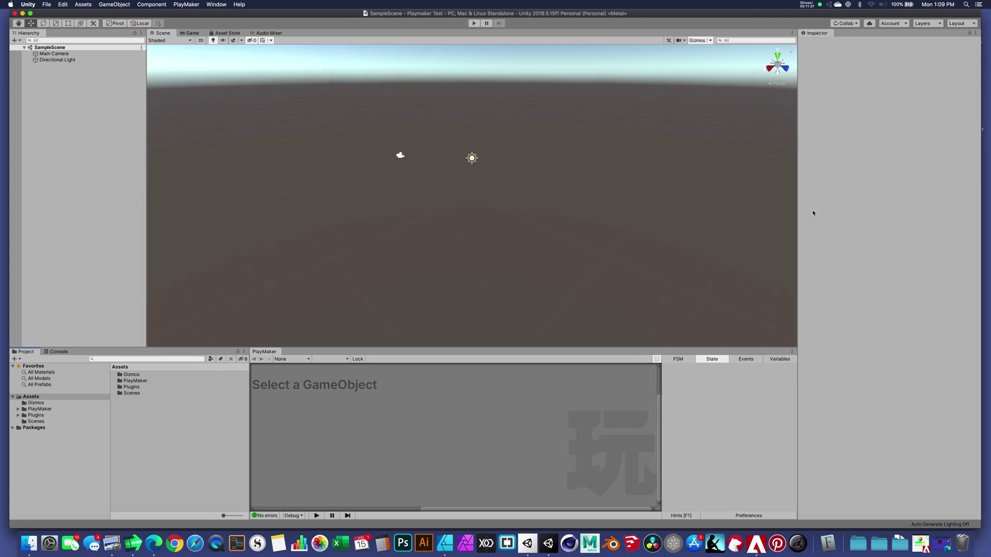
drag(797, 211, 832, 212)
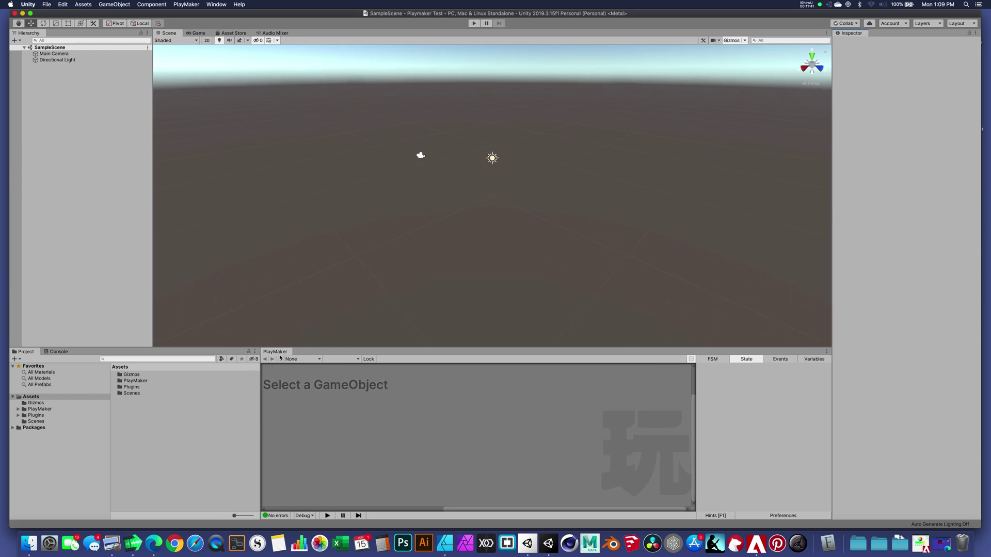
- Open PlayMaker's Action Browser and dock it as a full-height column on the outer side of the Inspector
click(186, 4)
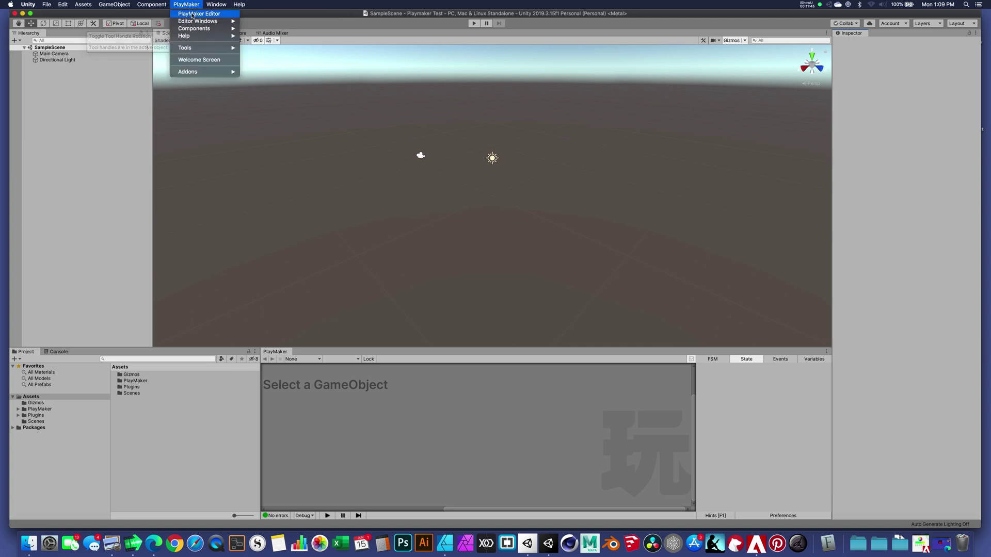
click(186, 5)
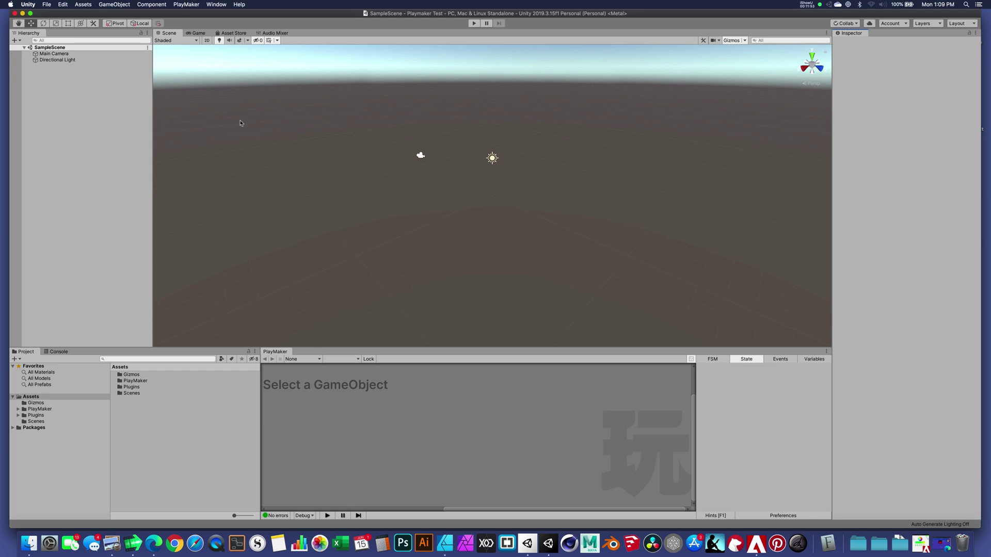
click(187, 4)
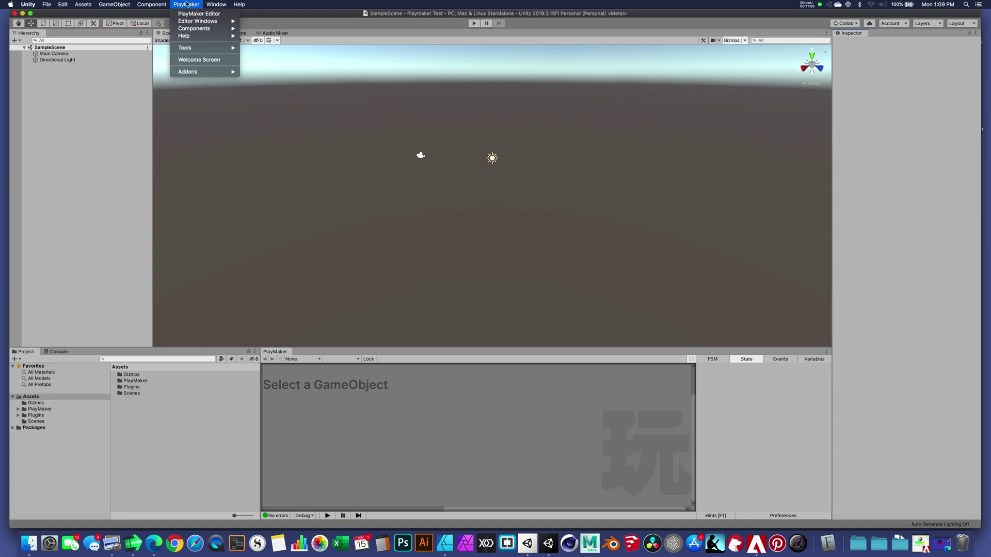
mouse_move(217, 21)
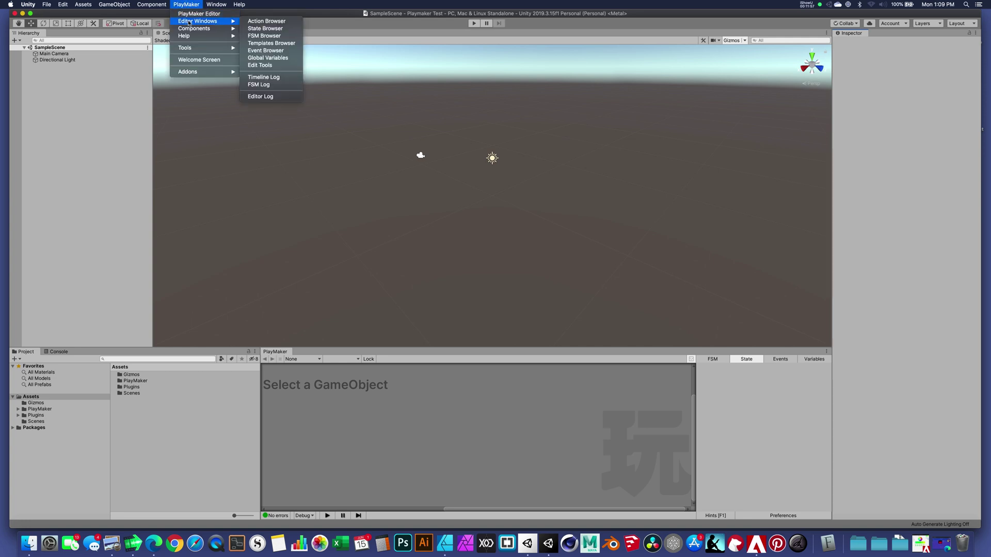
click(278, 22)
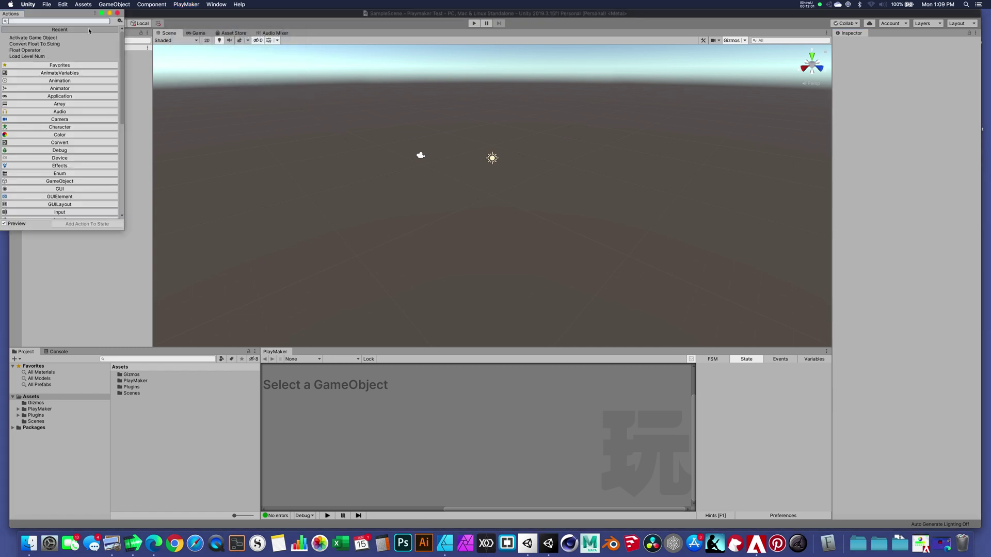
drag(72, 14, 240, 69)
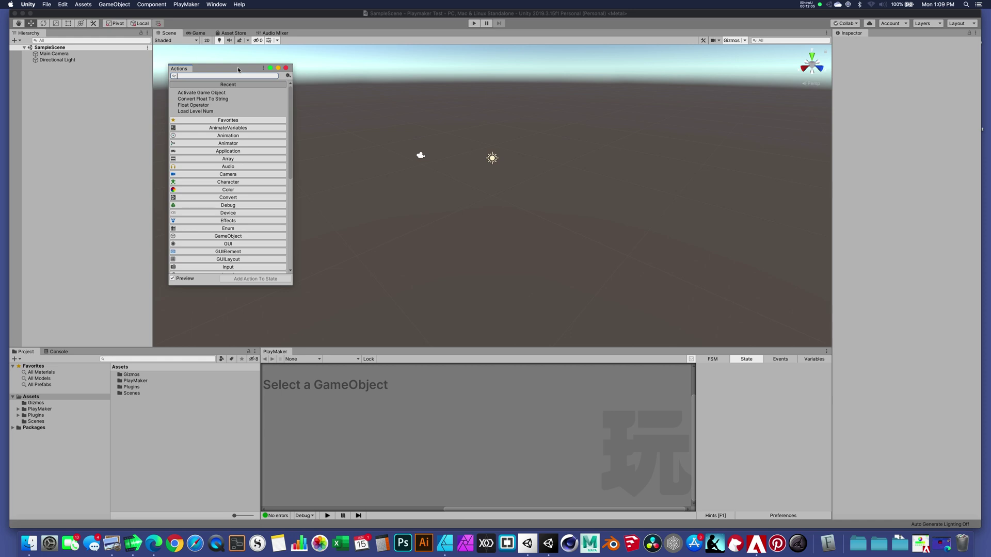
drag(213, 70, 383, 74)
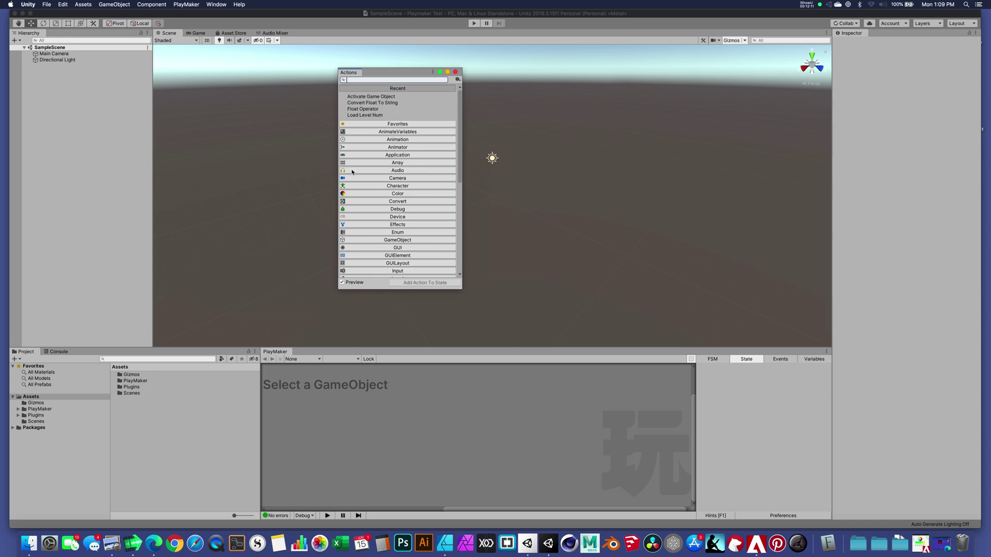
drag(356, 73, 950, 226)
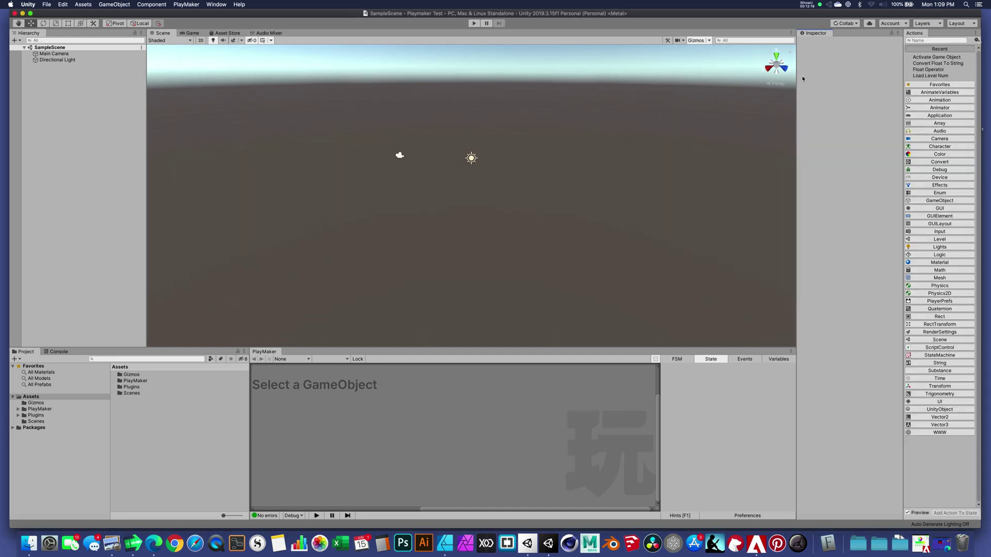
- Select Main Camera, move the Actions panel beneath the Inspector, and narrow the Project panel to enlarge the PlayMaker Editor
click(52, 54)
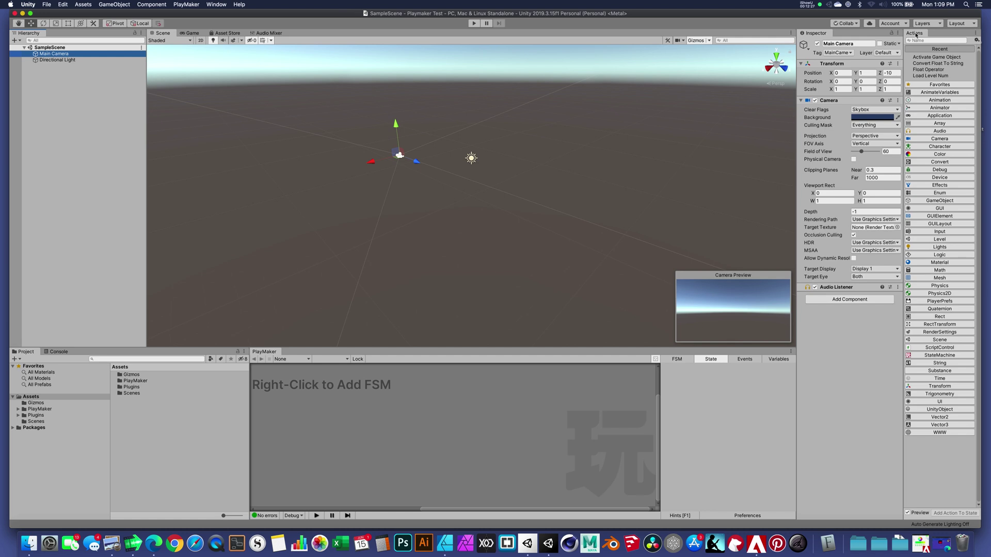
drag(919, 35, 844, 448)
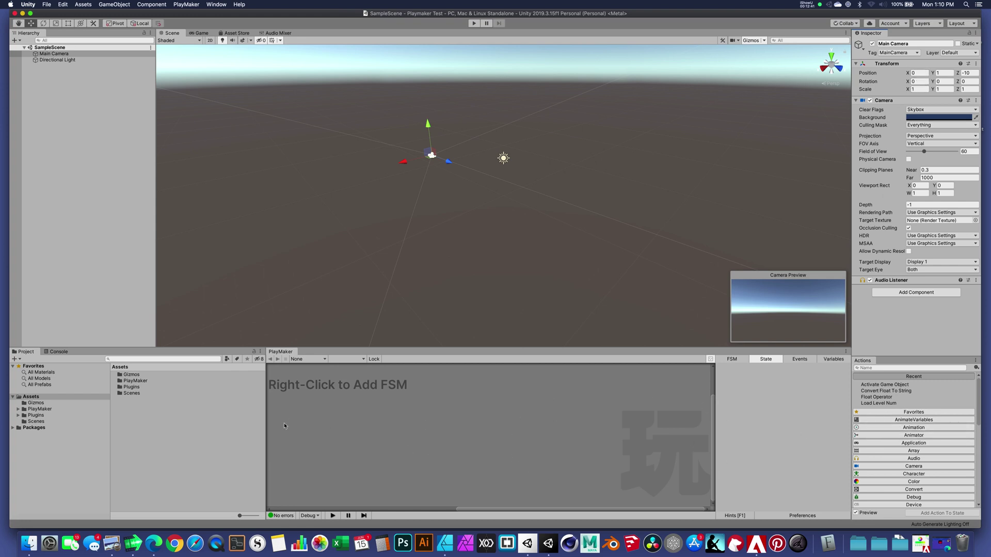
drag(266, 420, 151, 416)
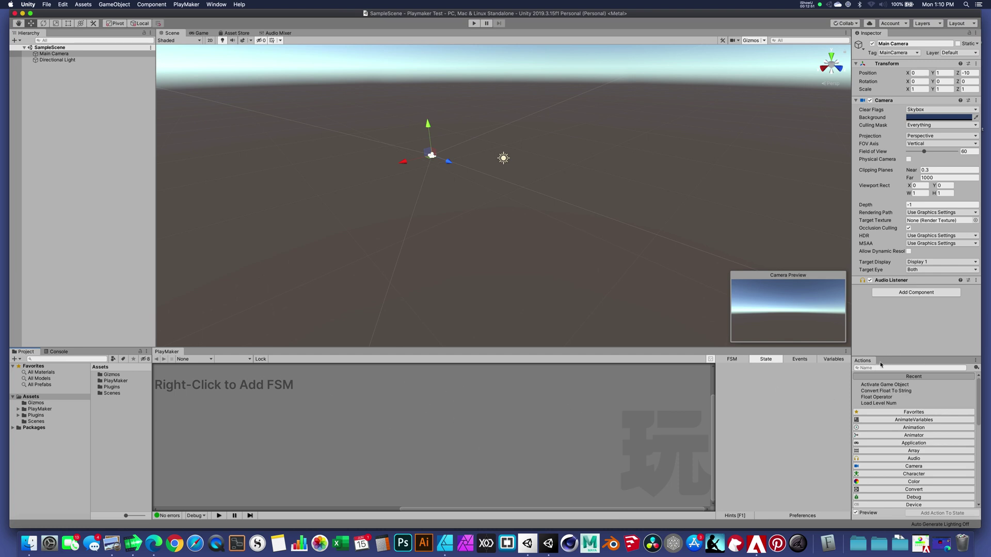
- Move the Actions panel from beneath the Inspector back to a full-height column beside it
drag(870, 363, 893, 354)
drag(955, 333, 974, 327)
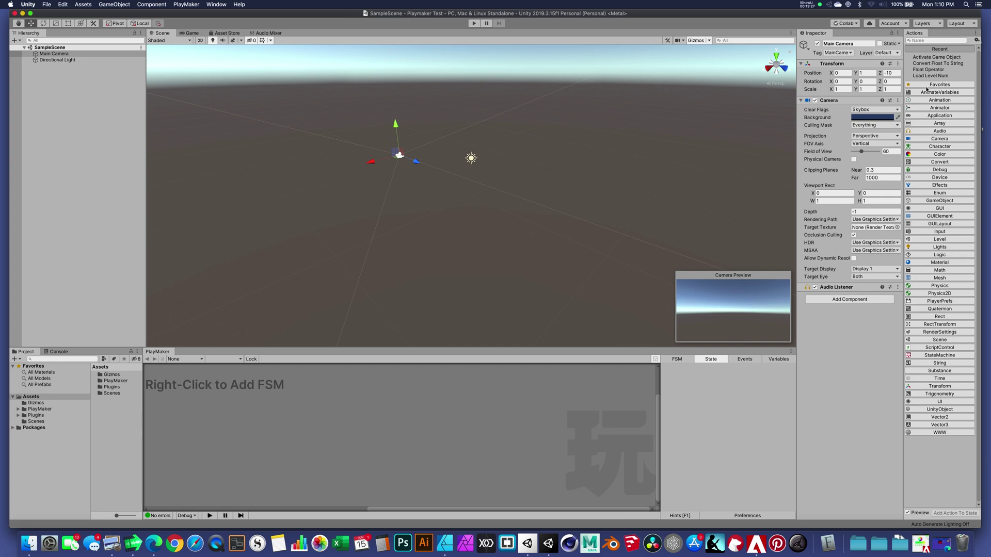
click(923, 41)
- Save the current window arrangement as a layout named Playmaker
click(968, 28)
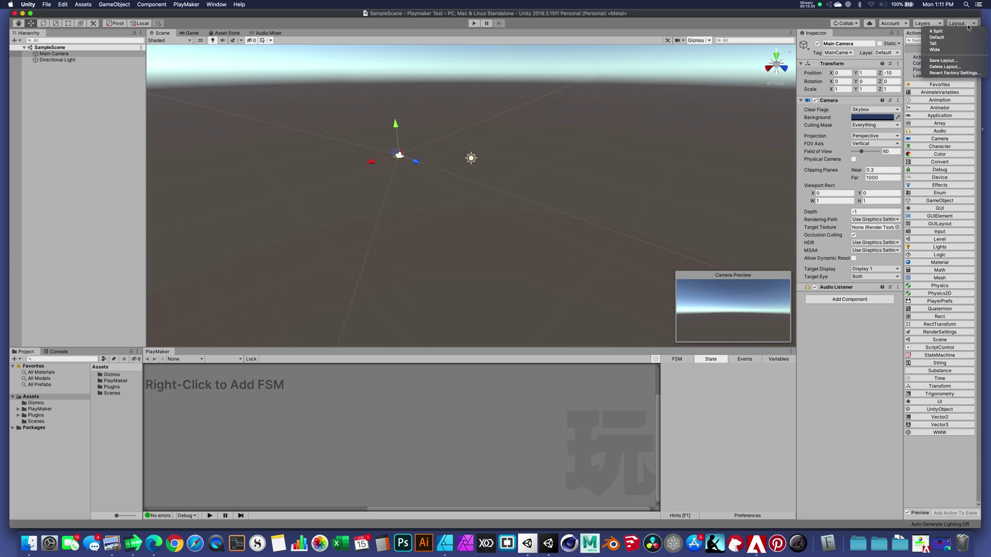
click(968, 28)
click(955, 24)
click(957, 61)
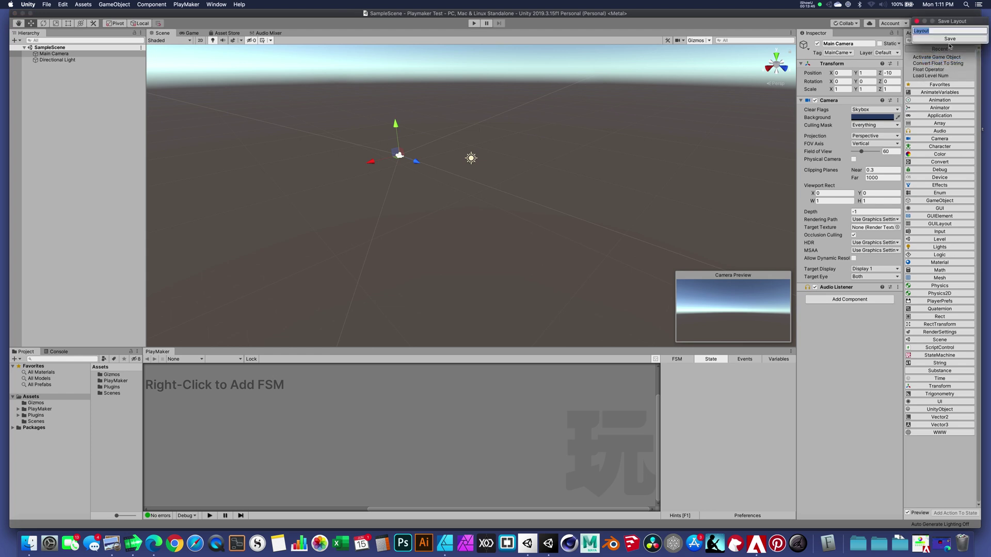
text(Playmaker)
click(948, 39)
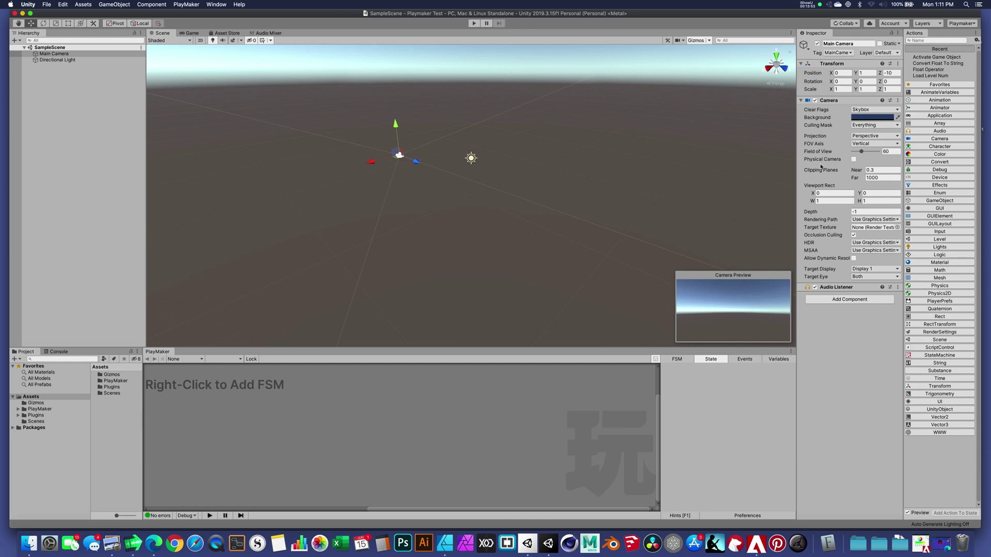
- Close the PlayMaker Editor panel and pull the Console and Inspector out into a floating window
click(790, 352)
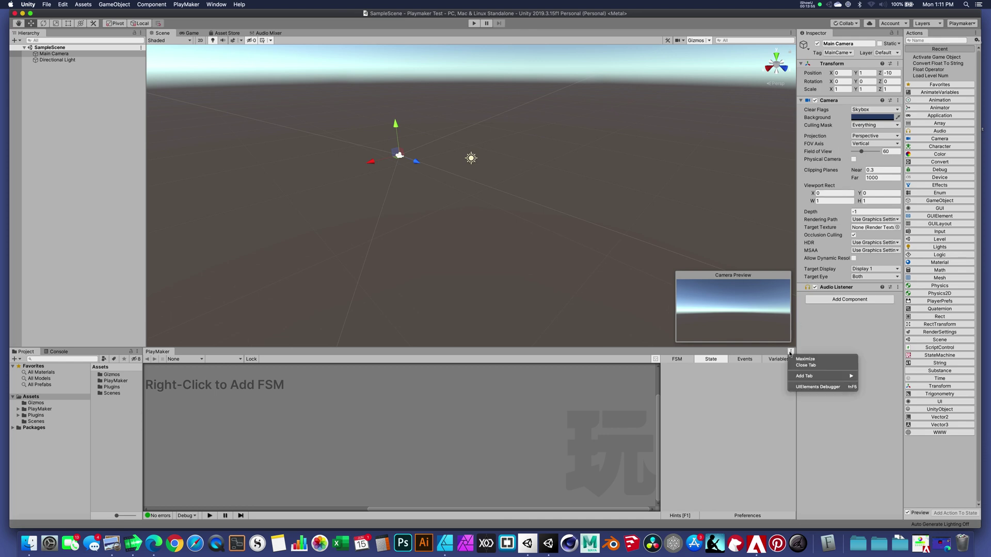
click(787, 315)
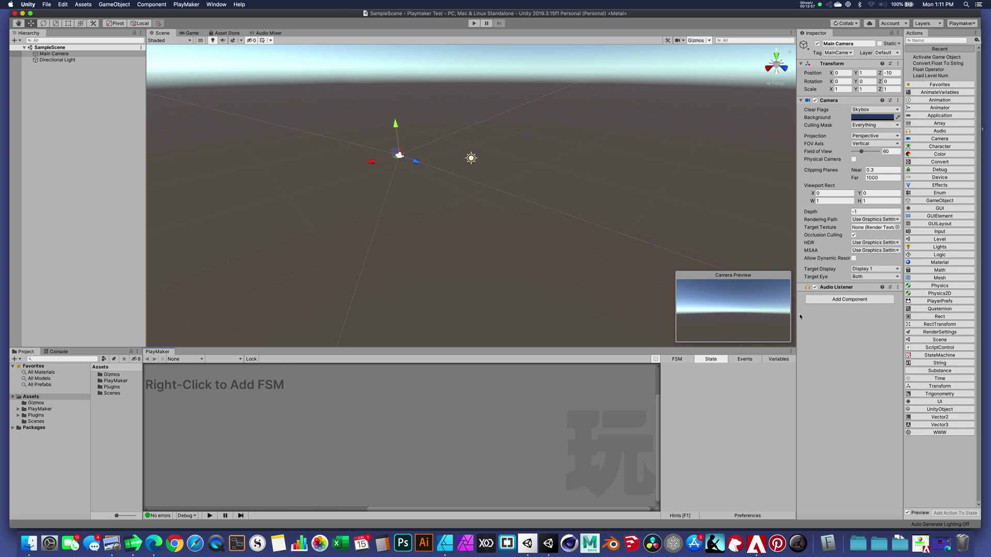
click(790, 351)
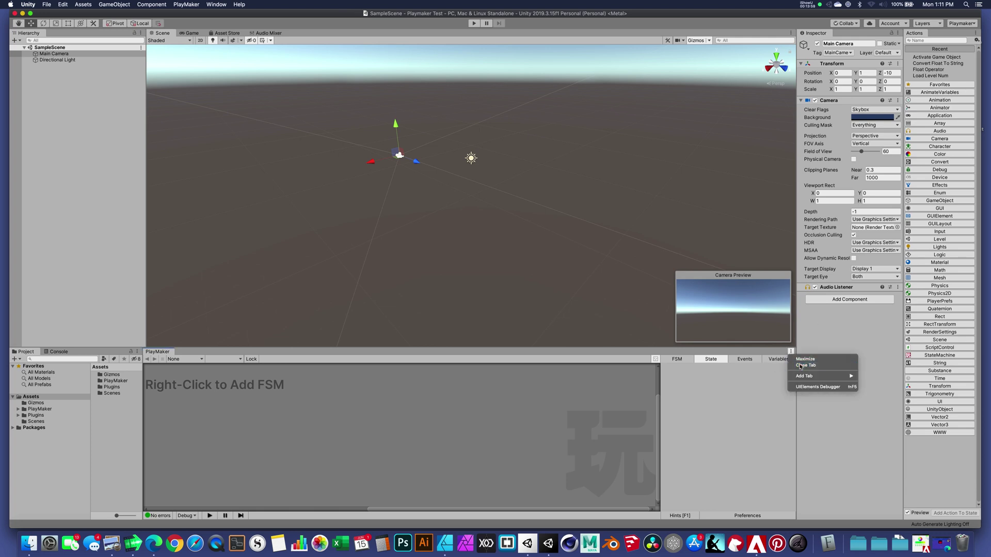
click(808, 366)
drag(107, 350, 61, 89)
drag(821, 35, 738, 138)
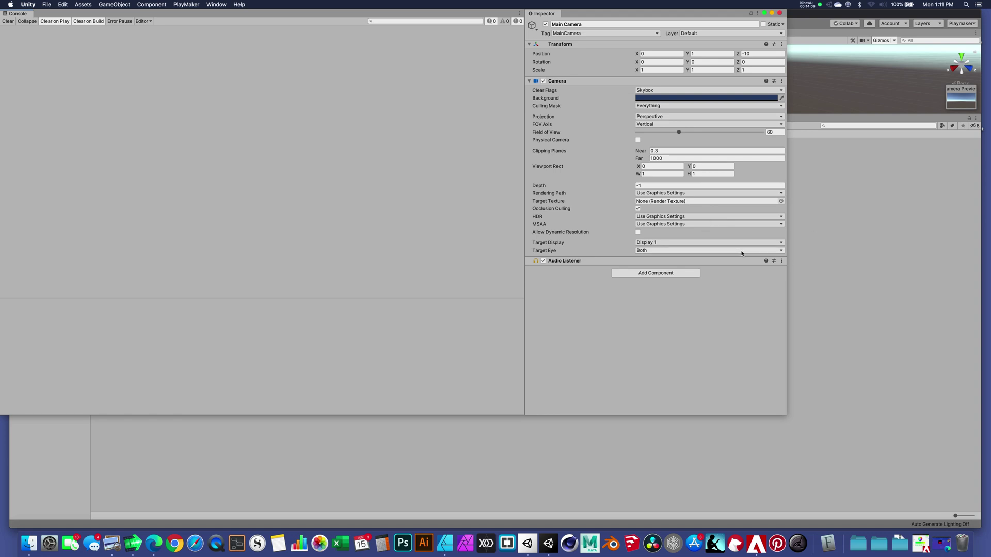
- Restore the saved Playmaker layout and switch from it to the Default layout
click(961, 24)
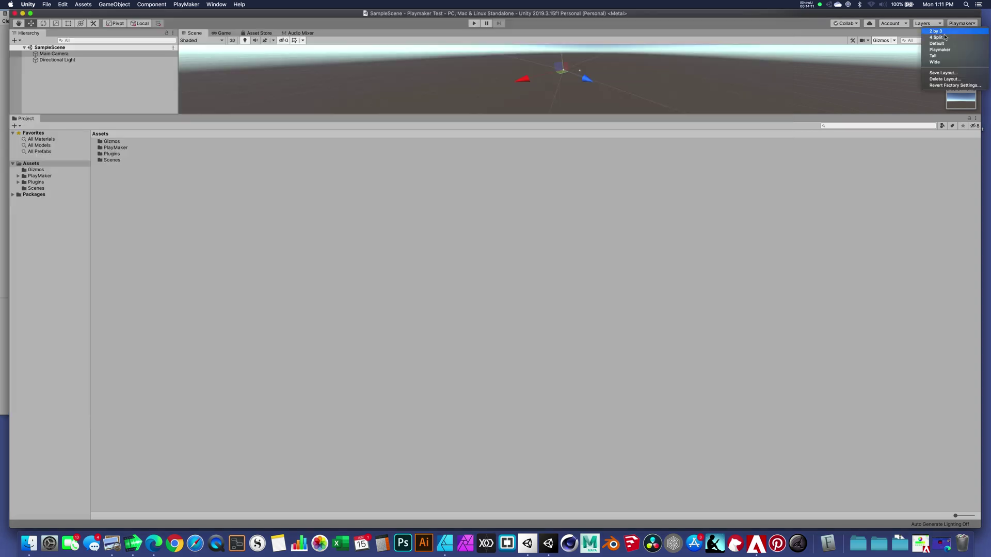
click(939, 50)
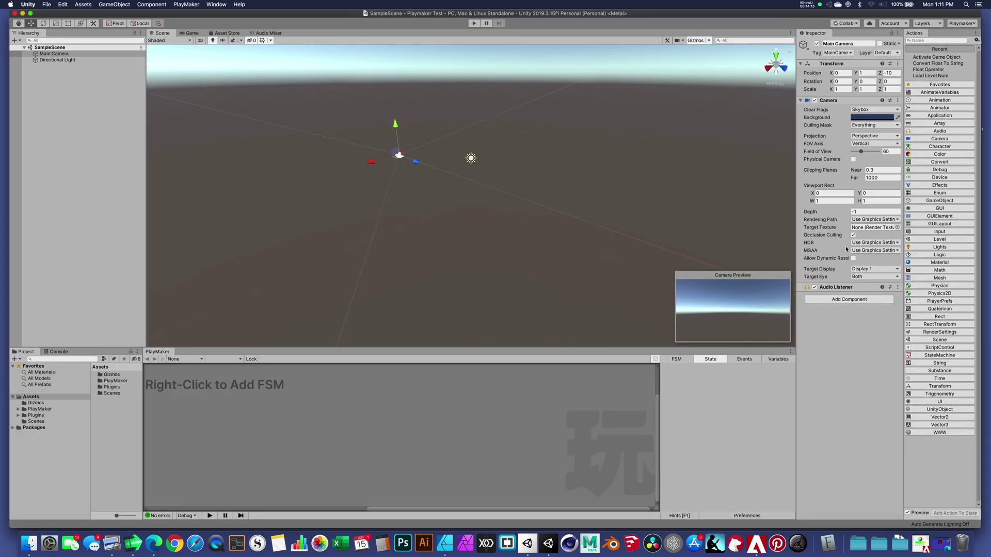
click(963, 25)
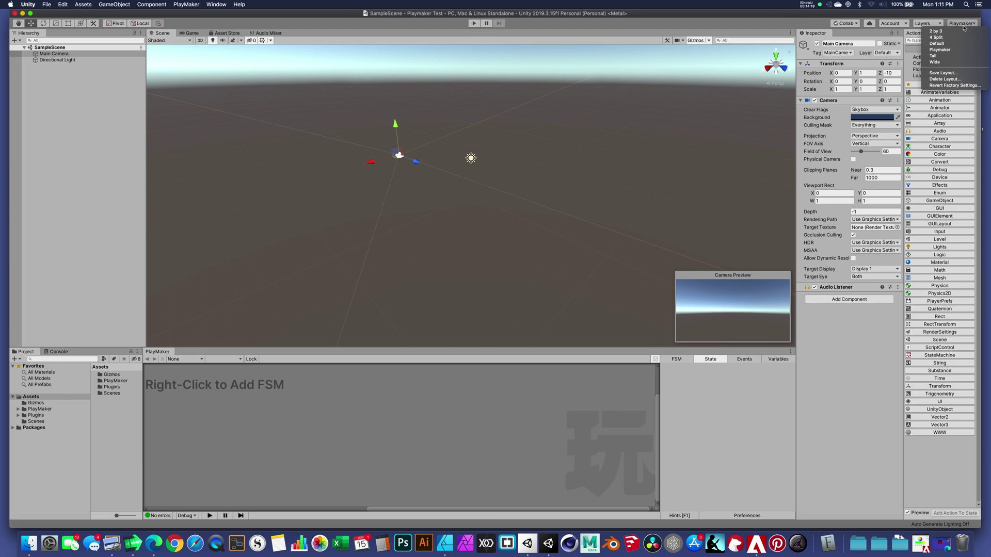
click(943, 45)
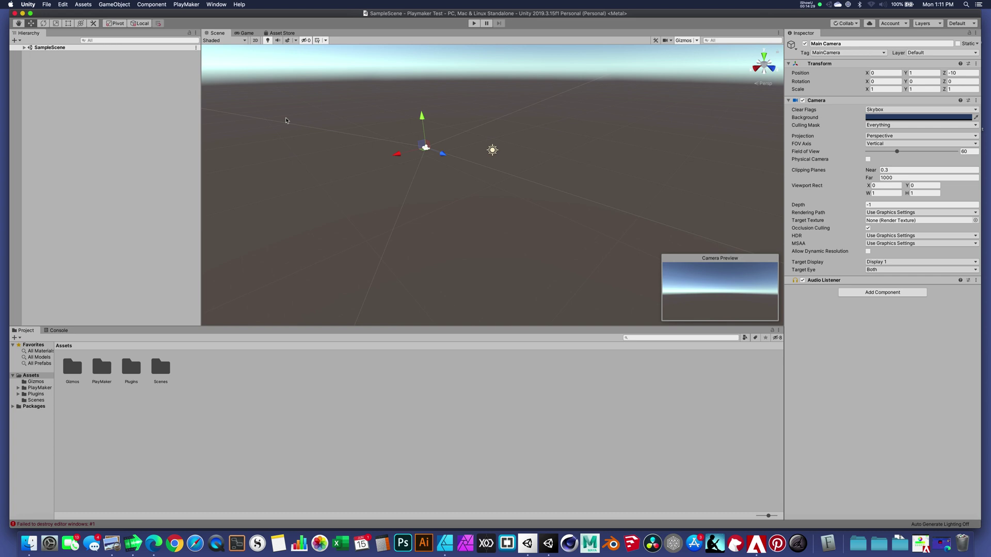
- Reopen the PlayMaker Editor, close its welcome window, dock it beside the Project panel, and widen it across most of that area
click(177, 3)
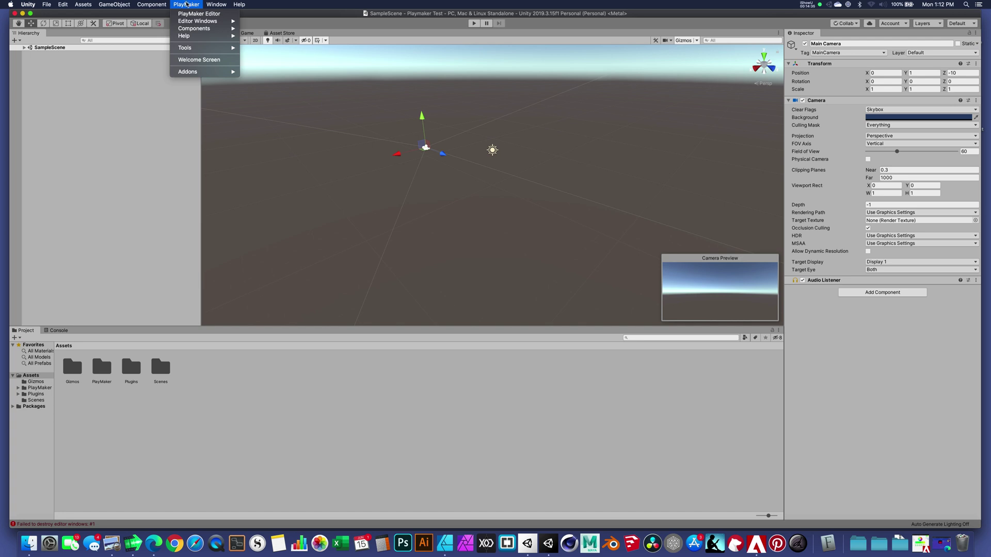
click(190, 14)
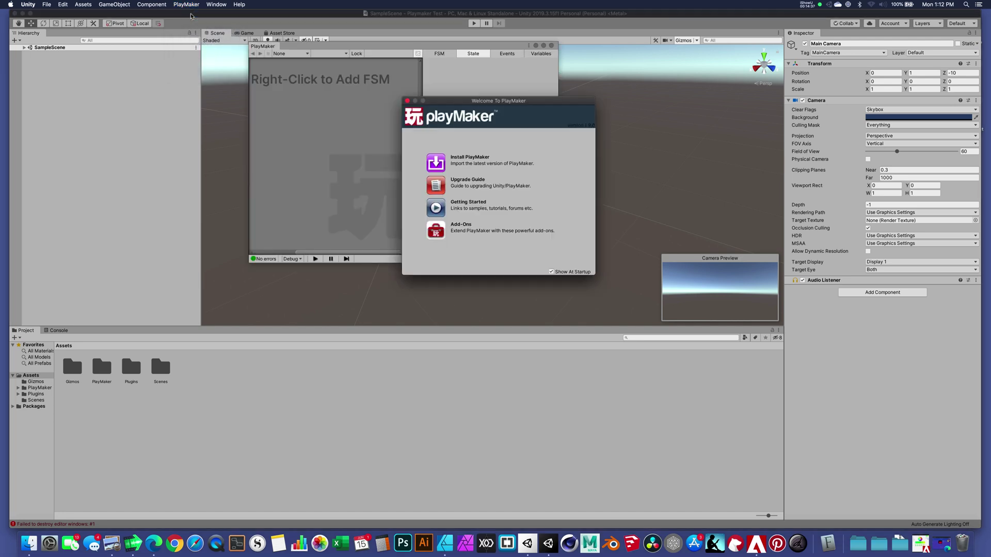
click(408, 101)
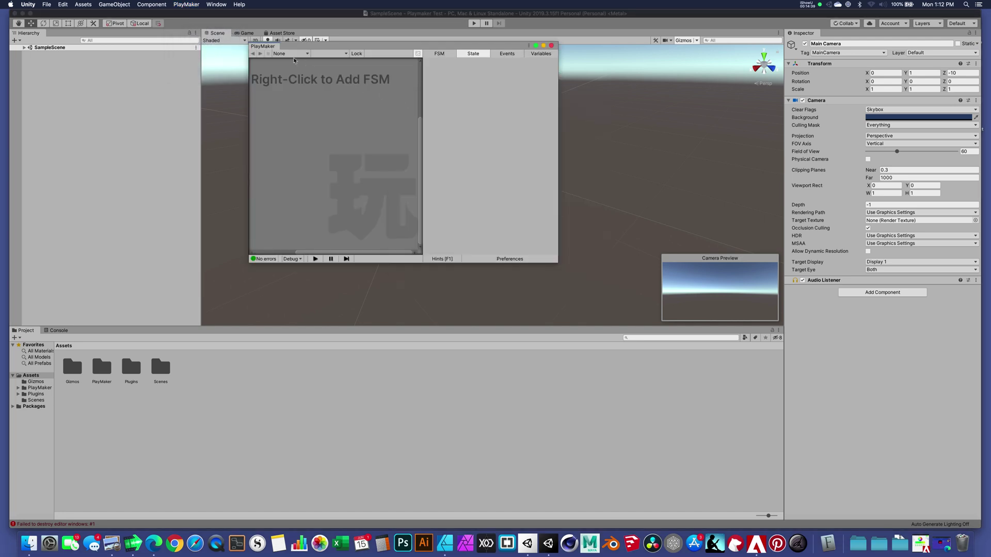
drag(274, 48, 685, 418)
drag(471, 380, 206, 379)
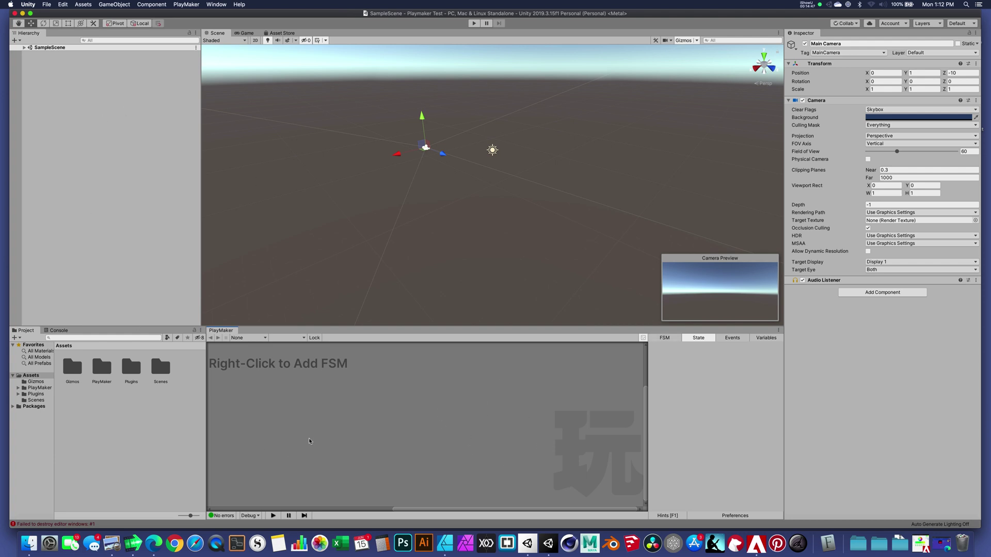
- Open the Action Browser and dock it beneath the Inspector, leaving the layout list without choosing an entry
click(186, 4)
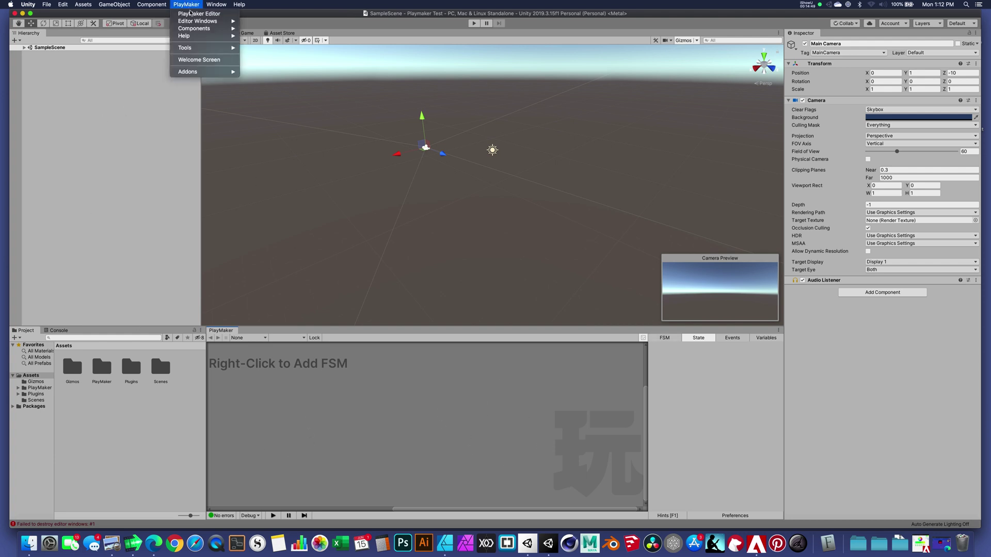
mouse_move(201, 21)
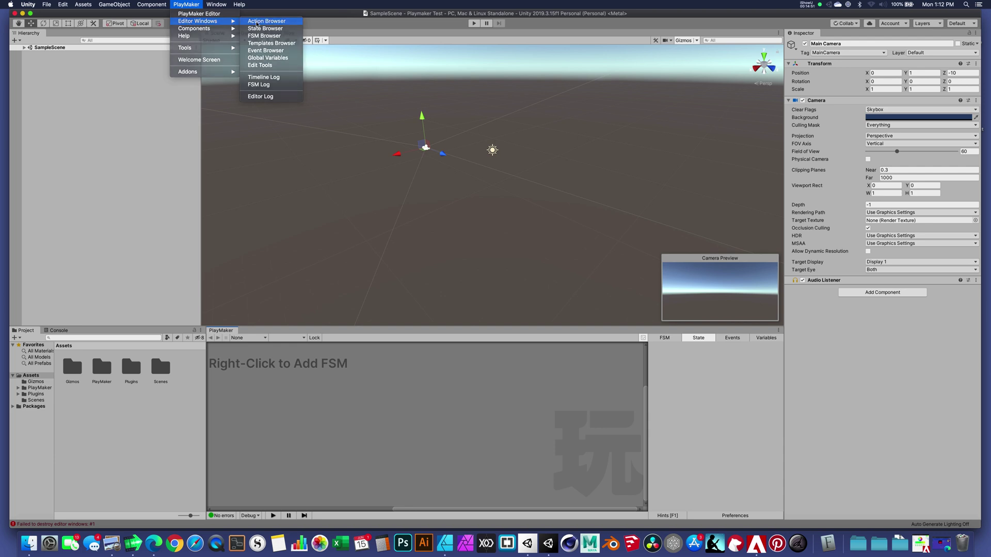
click(257, 22)
drag(348, 72, 915, 509)
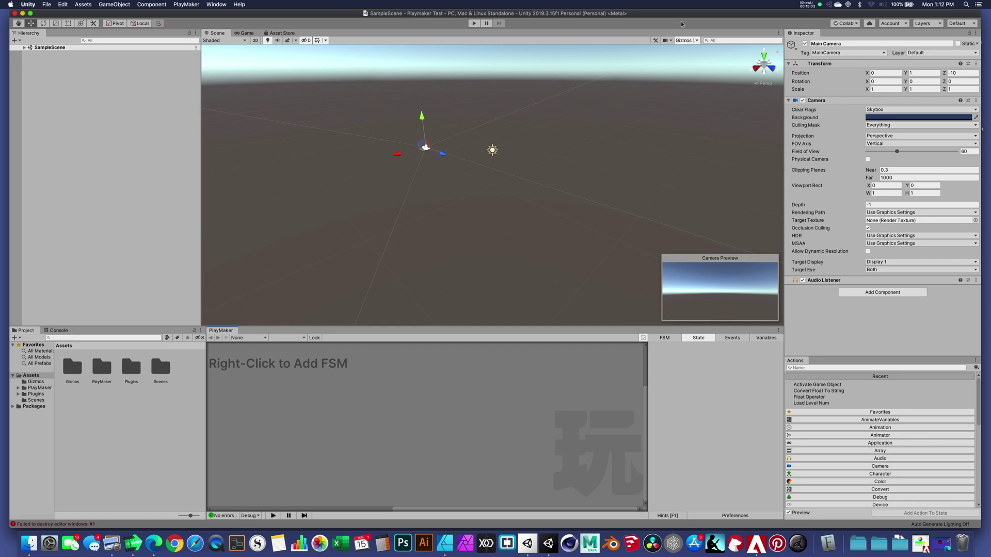
click(966, 26)
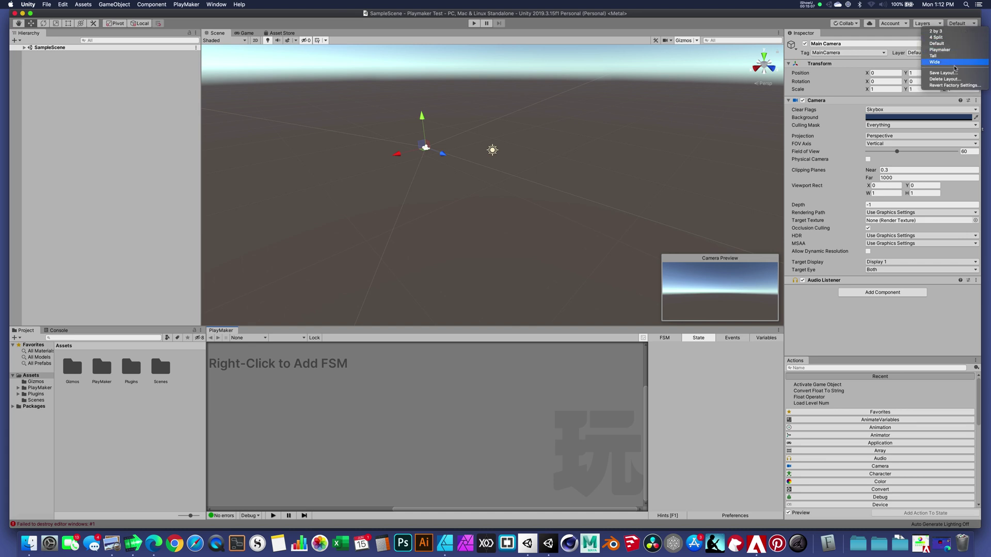
click(772, 16)
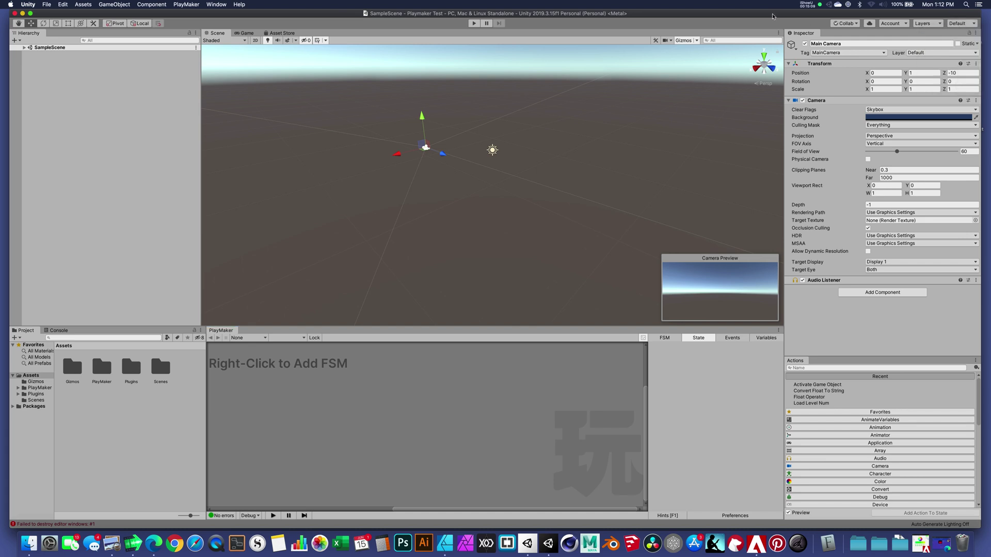